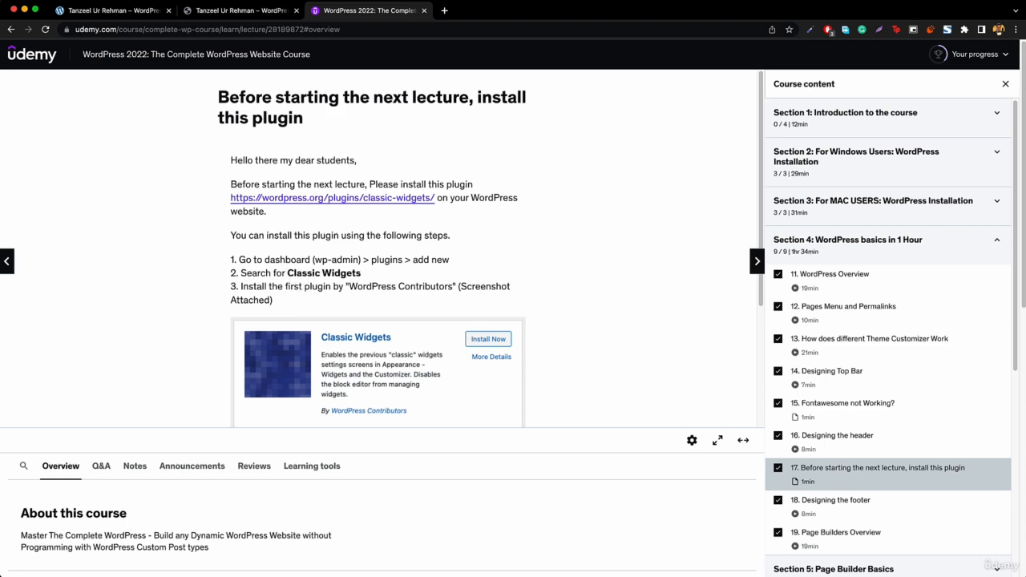
Switch to the local WordPress site and open the Add Plugins page in its dashboard
{"action": "left_click", "coordinate": [108, 14]}
{"action": "mouse_move", "coordinate": [60, 51]}
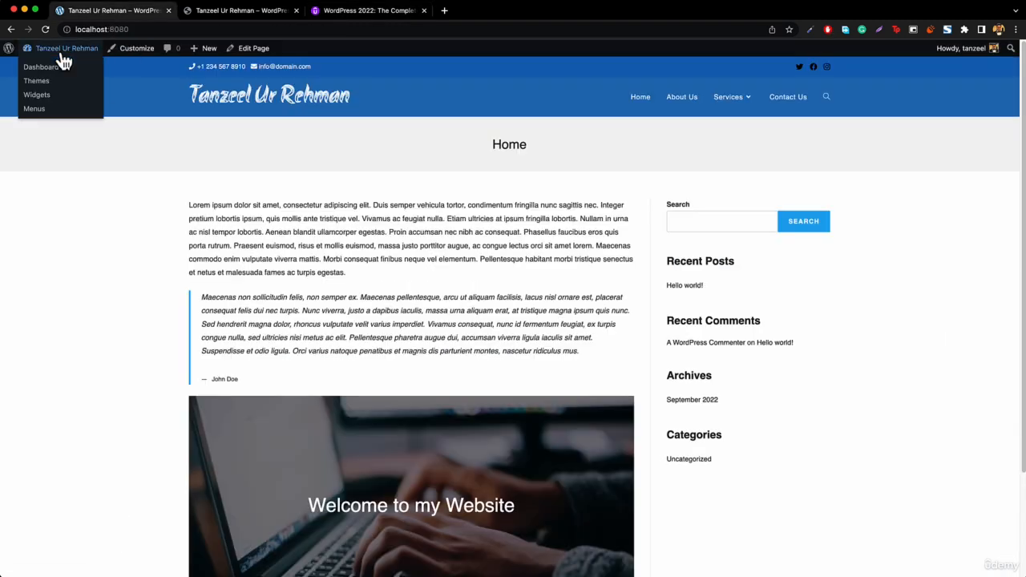
{"action": "left_click", "coordinate": [44, 69]}
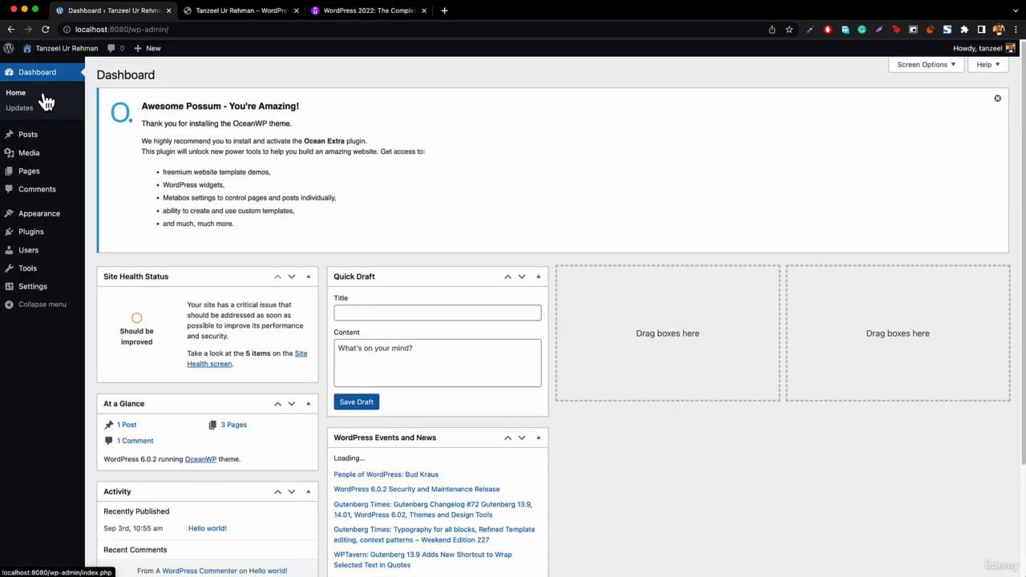
{"action": "mouse_move", "coordinate": [40, 241]}
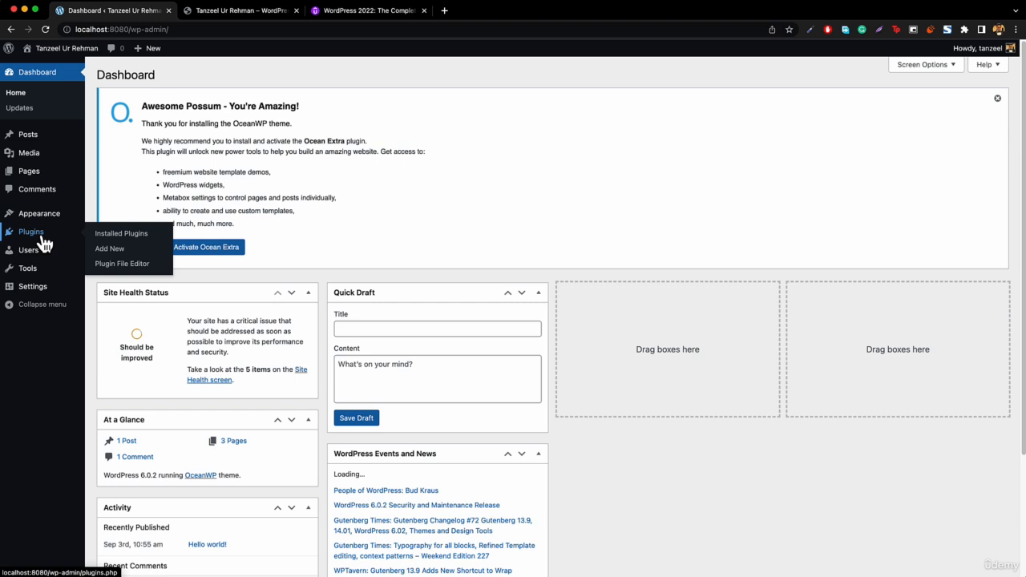
{"action": "left_click", "coordinate": [126, 254]}
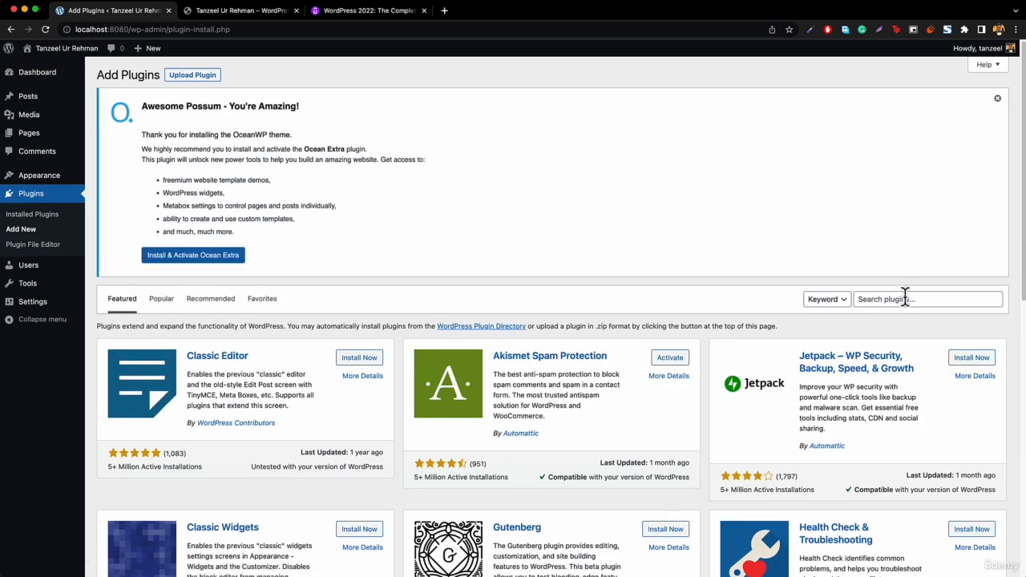
Search the plugins for "classic widgets", then install and activate Classic Widgets by WordPress Contributors
{"action": "left_click", "coordinate": [906, 296]}
{"action": "type", "text": "cla"}
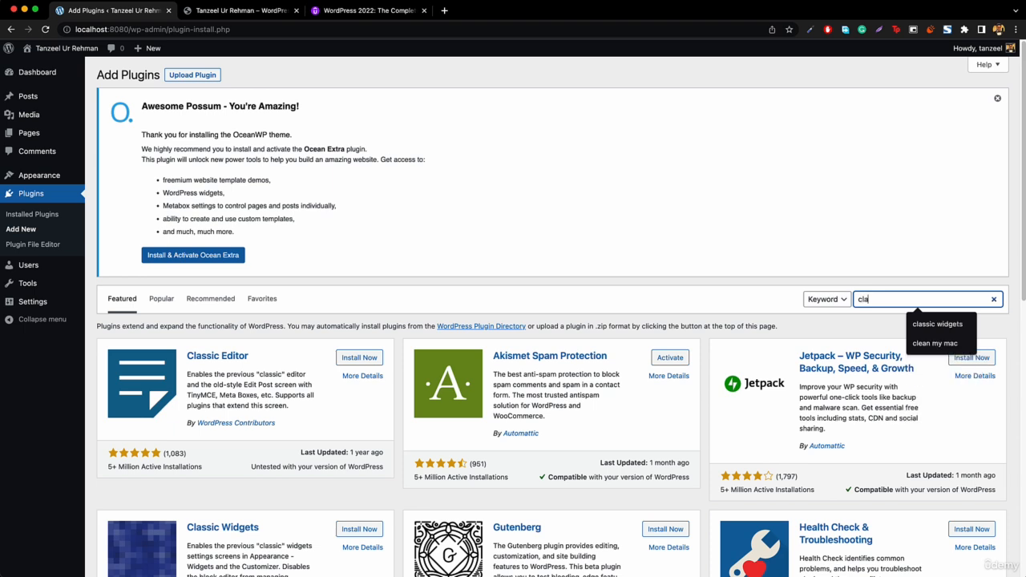
{"action": "type", "text": "ssic widge"}
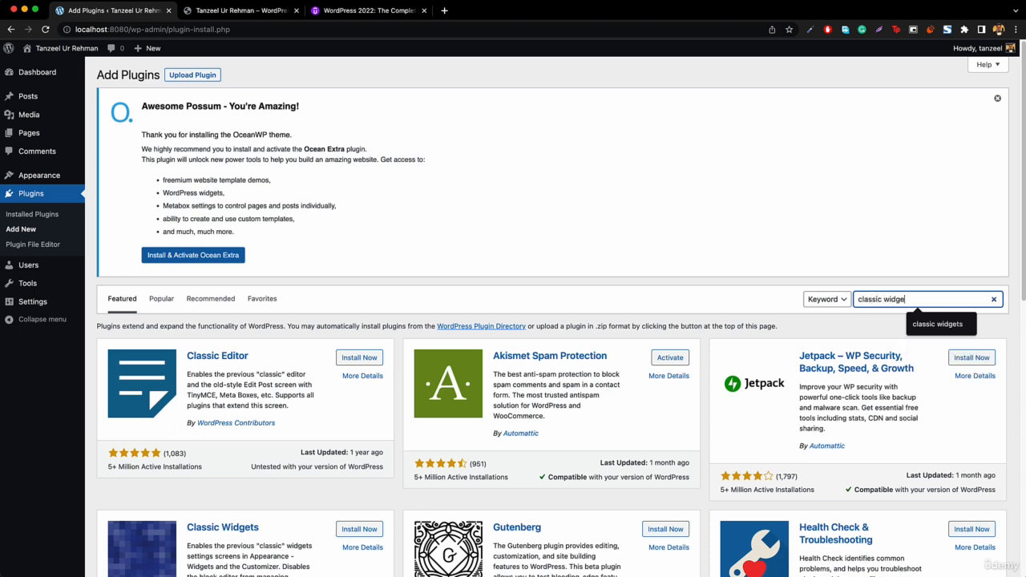
{"action": "type", "text": "ts"}
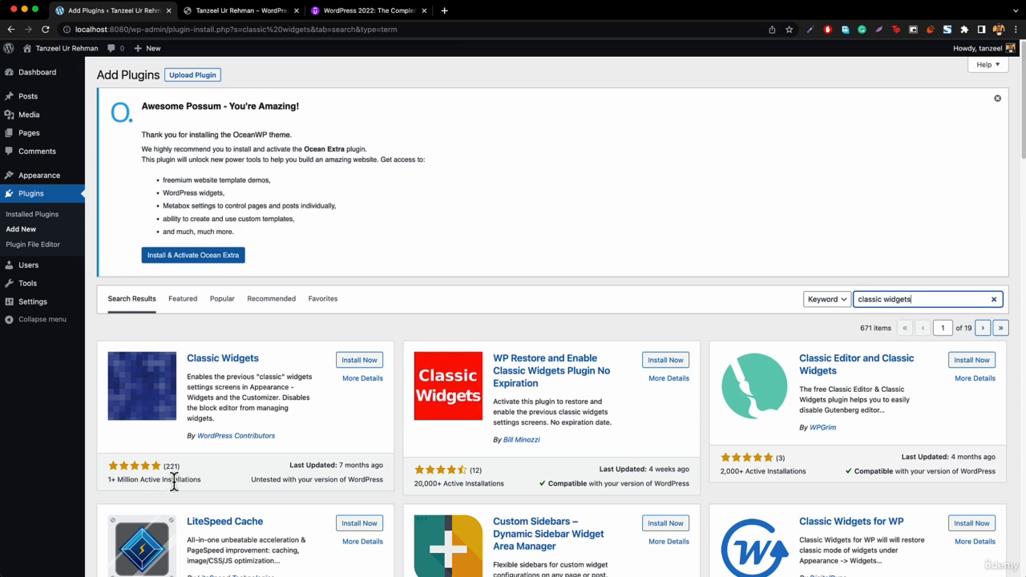
{"action": "left_click", "coordinate": [359, 375]}
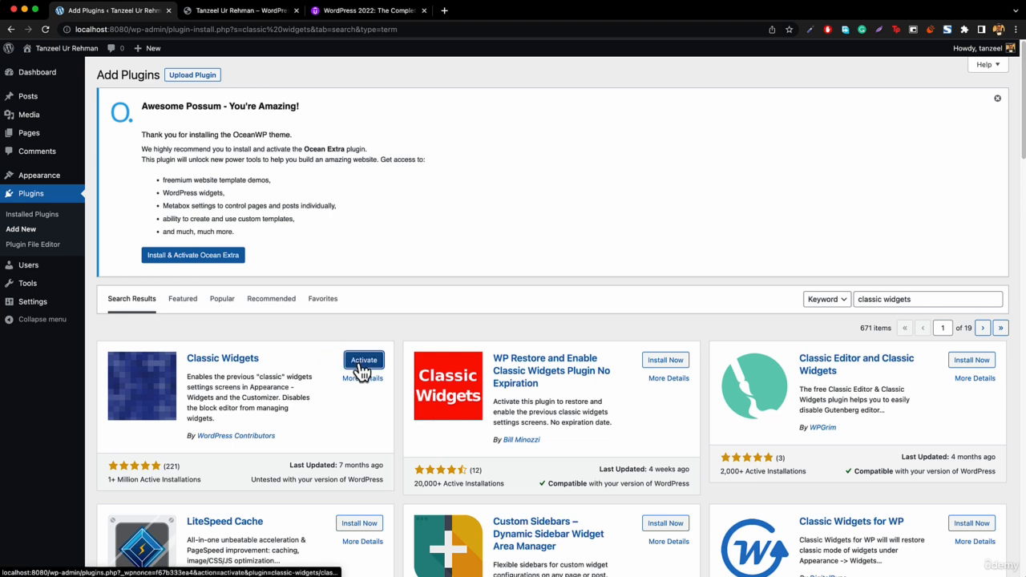
{"action": "left_click", "coordinate": [366, 365]}
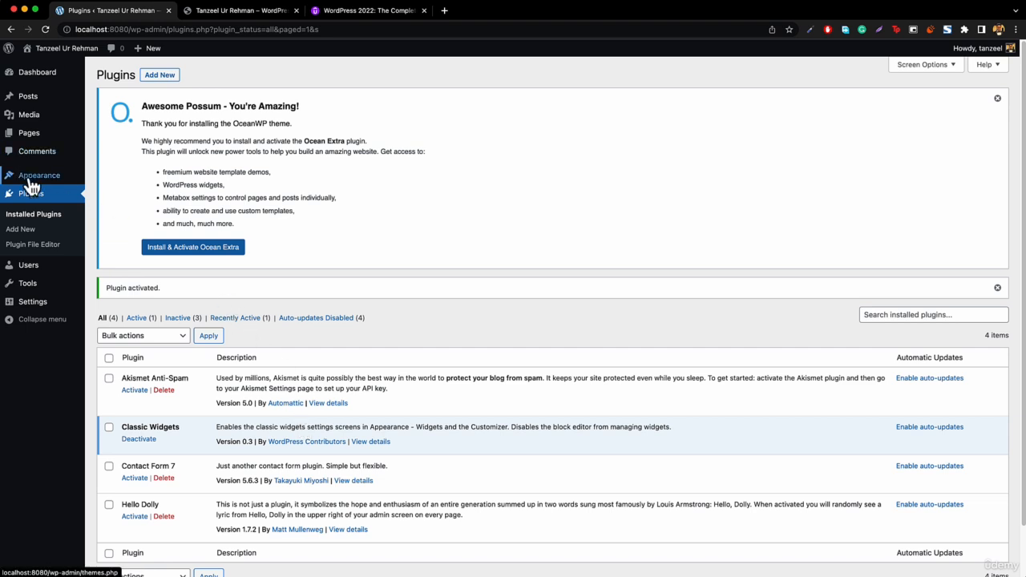
In the theme customizer's Footer Bottom settings, replace the text after "Copyright" with the owner's site name and a "| Designed by" team credit
{"action": "mouse_move", "coordinate": [29, 178]}
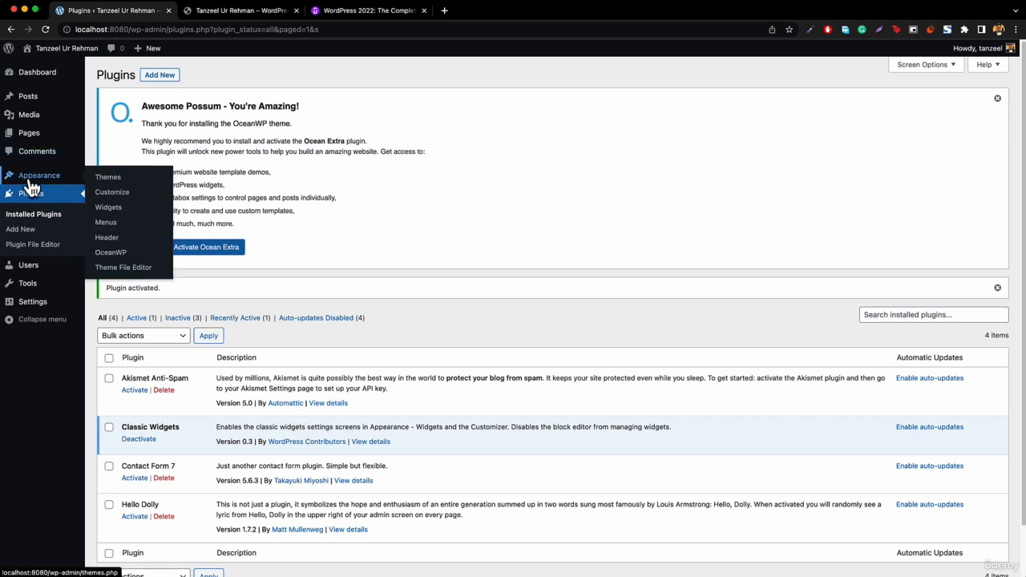
{"action": "left_click", "coordinate": [122, 198]}
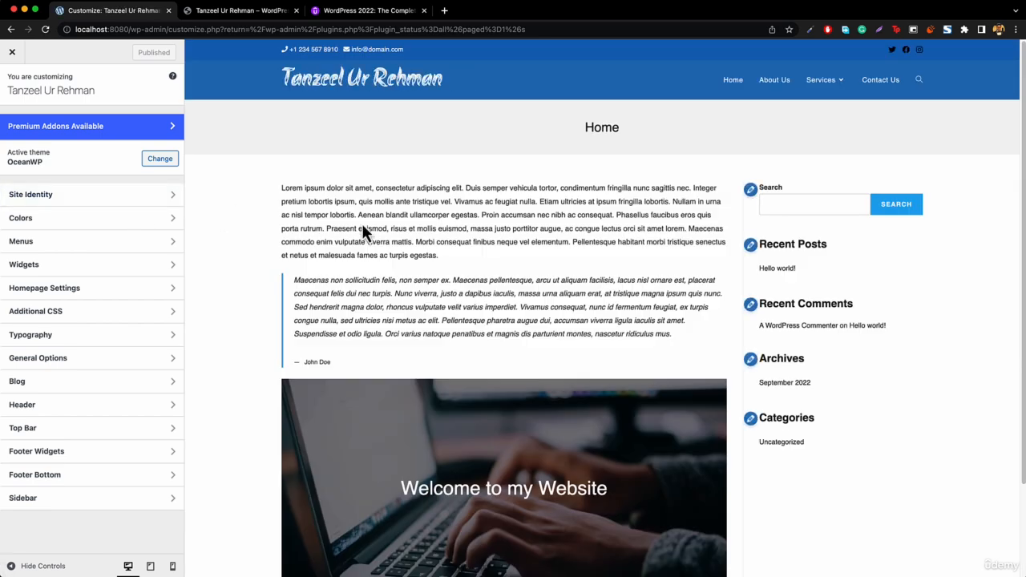
{"action": "scroll", "coordinate": [381, 222], "scroll_direction": "down", "scroll_amount": 3}
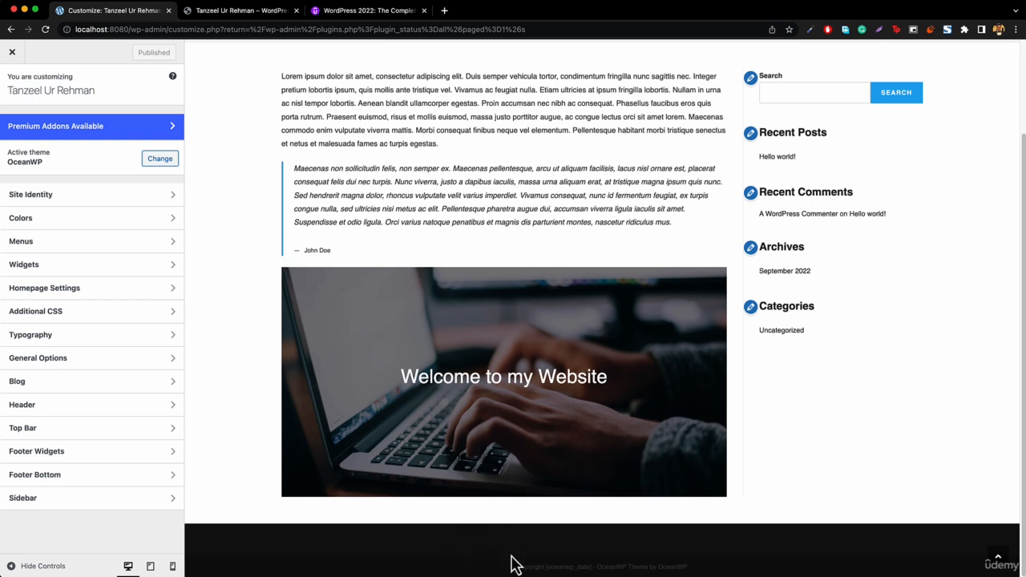
{"action": "left_click", "coordinate": [51, 480]}
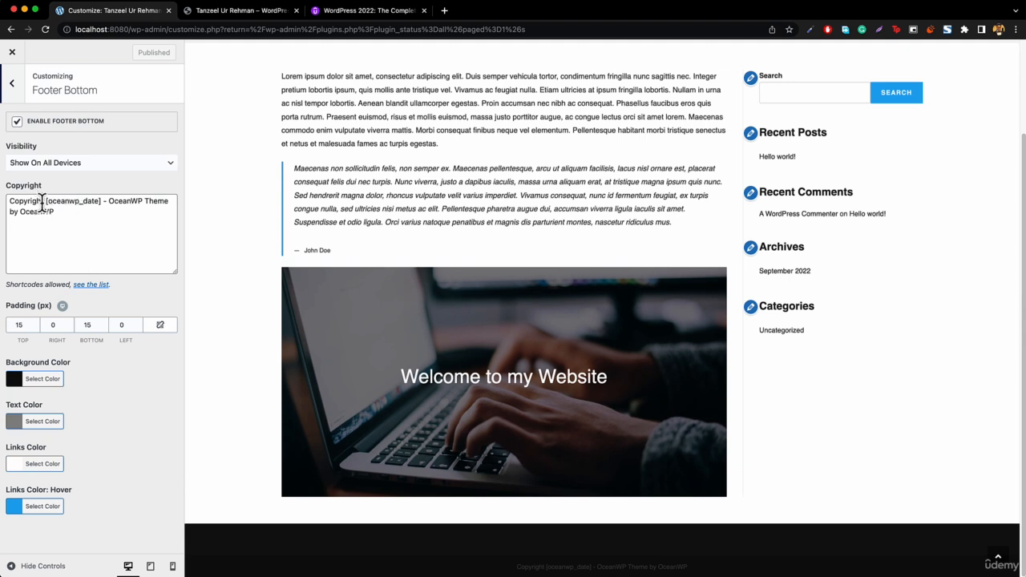
{"action": "left_click_drag", "start_coordinate": [46, 202], "coordinate": [99, 236]}
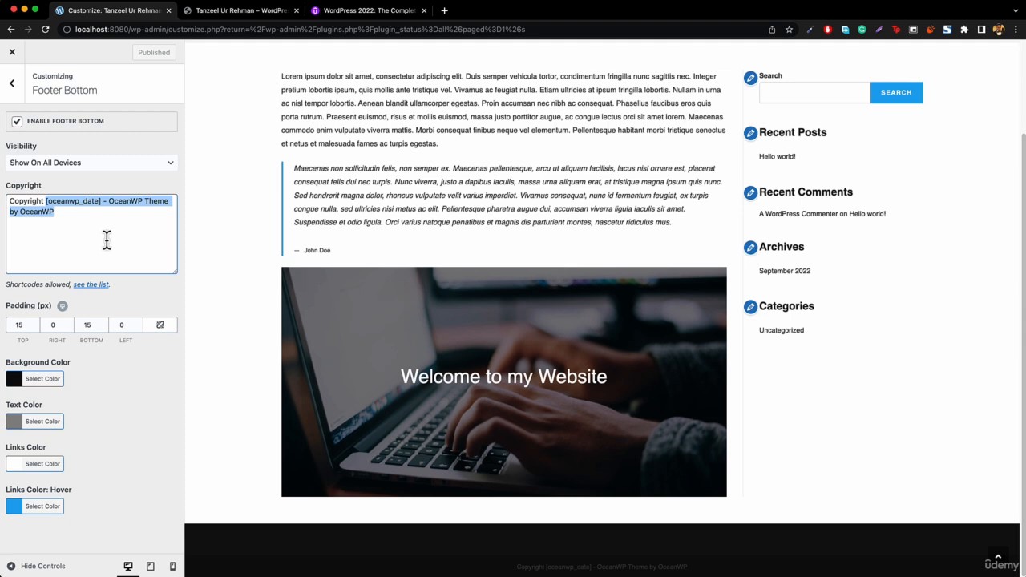
{"action": "type", "text": "i"}
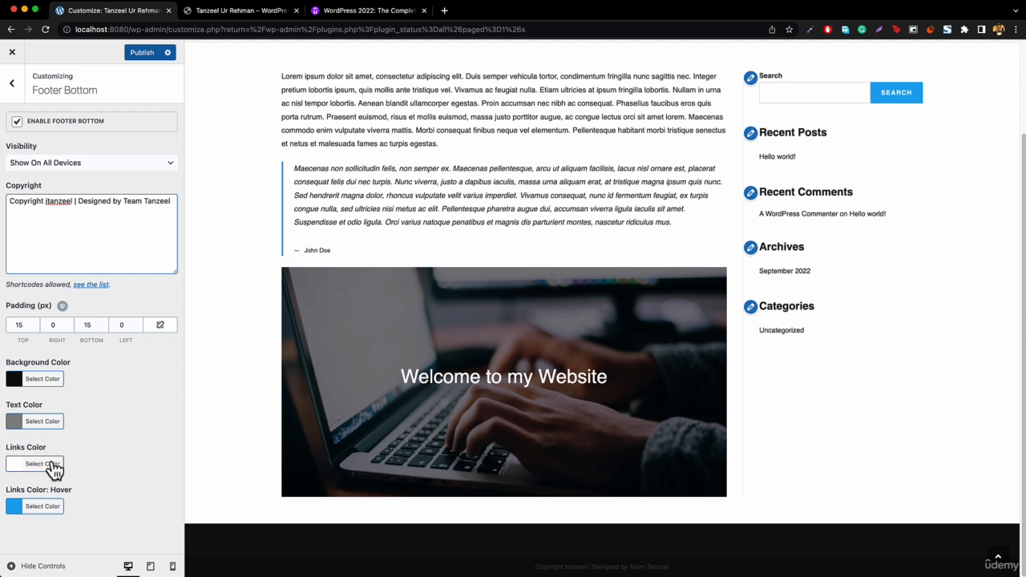
Set the Footer Bottom text color to white (#ffffff) and return to the main customizer sections
{"action": "left_click", "coordinate": [17, 422]}
{"action": "left_click_drag", "start_coordinate": [41, 484], "coordinate": [12, 462]}
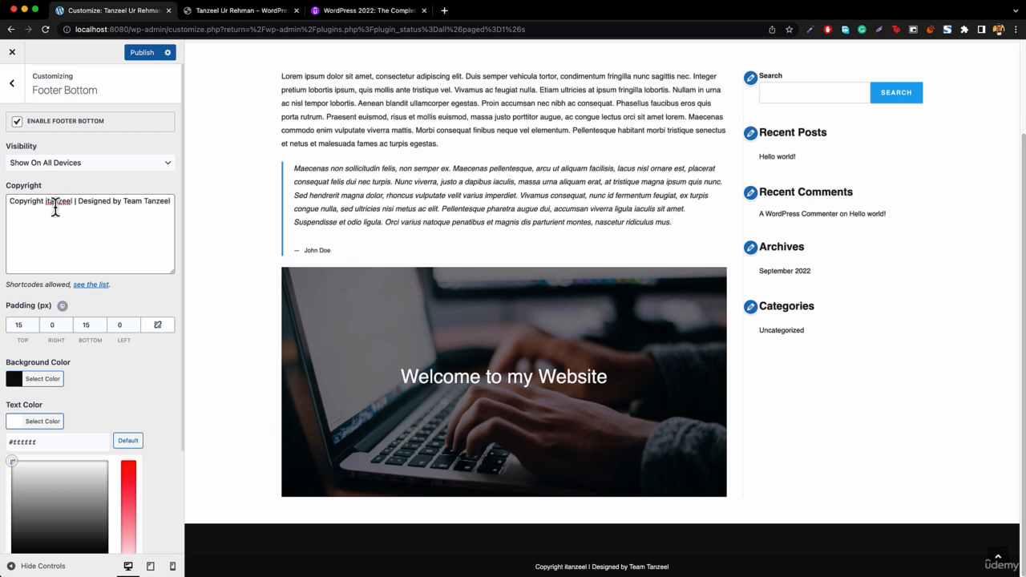
{"action": "left_click", "coordinate": [12, 83]}
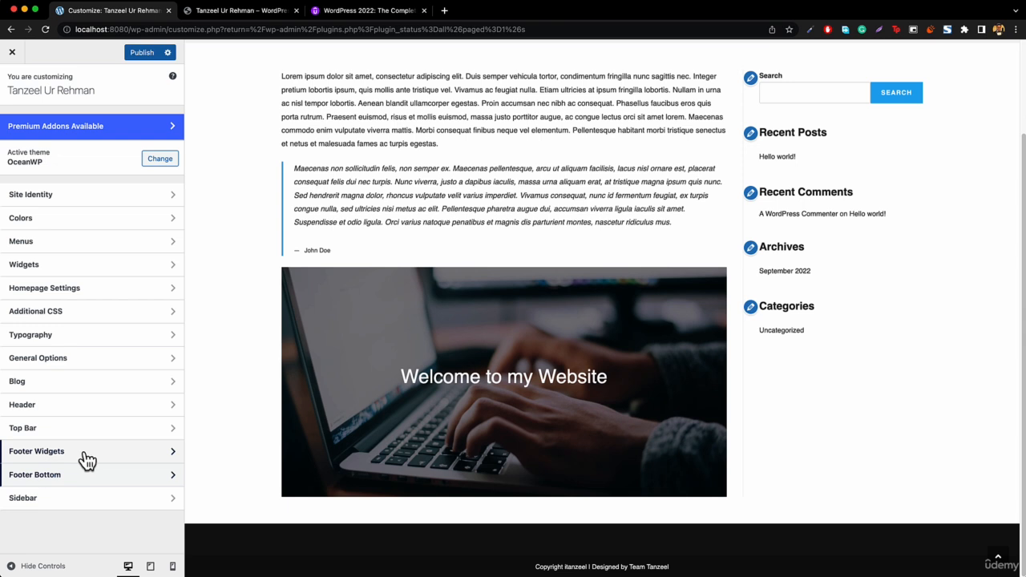
Set the Footer Widgets columns to 3, using the footer of the reference site as a guide
{"action": "left_click", "coordinate": [243, 12]}
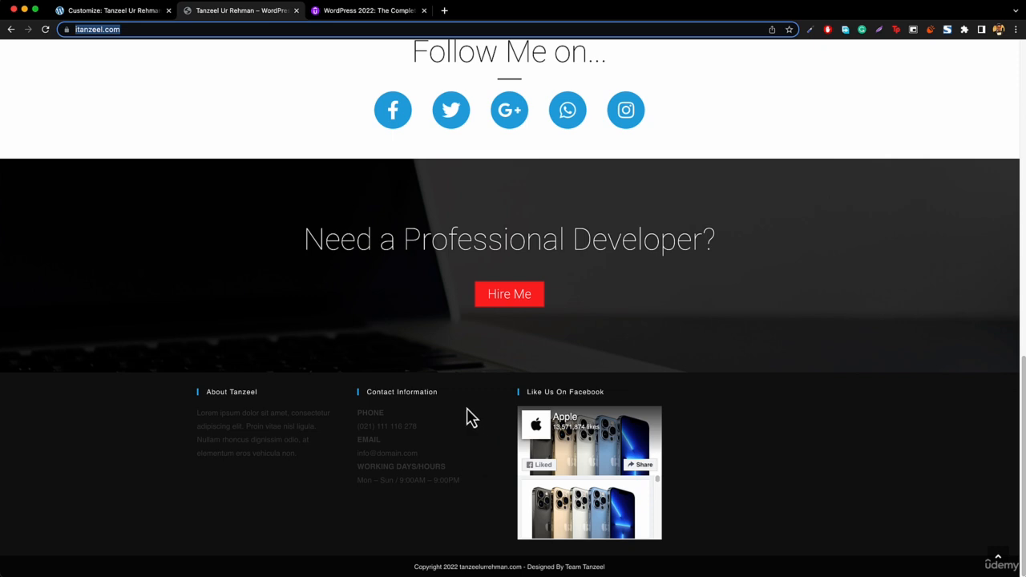
{"action": "left_click", "coordinate": [118, 12]}
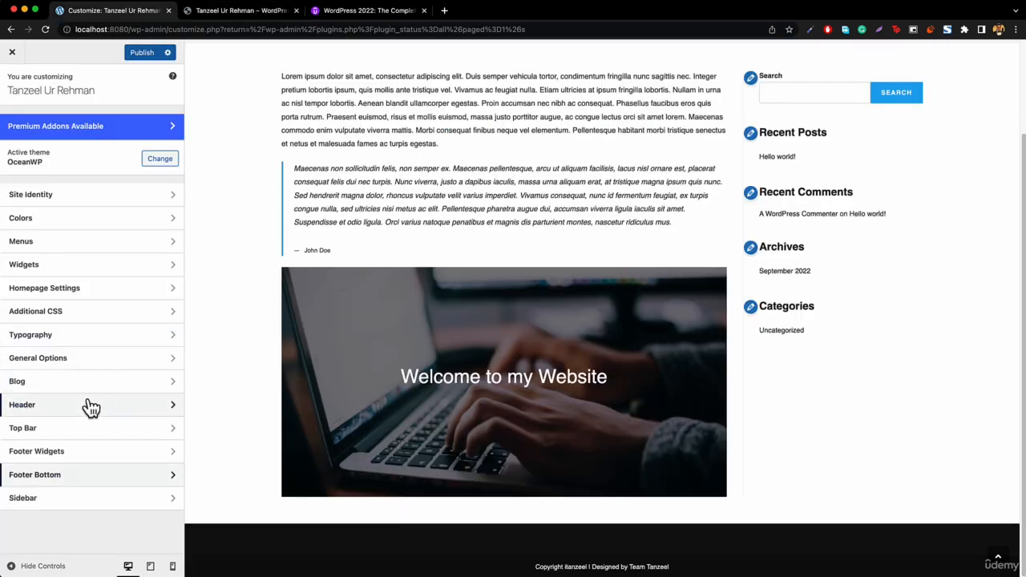
{"action": "left_click", "coordinate": [68, 452]}
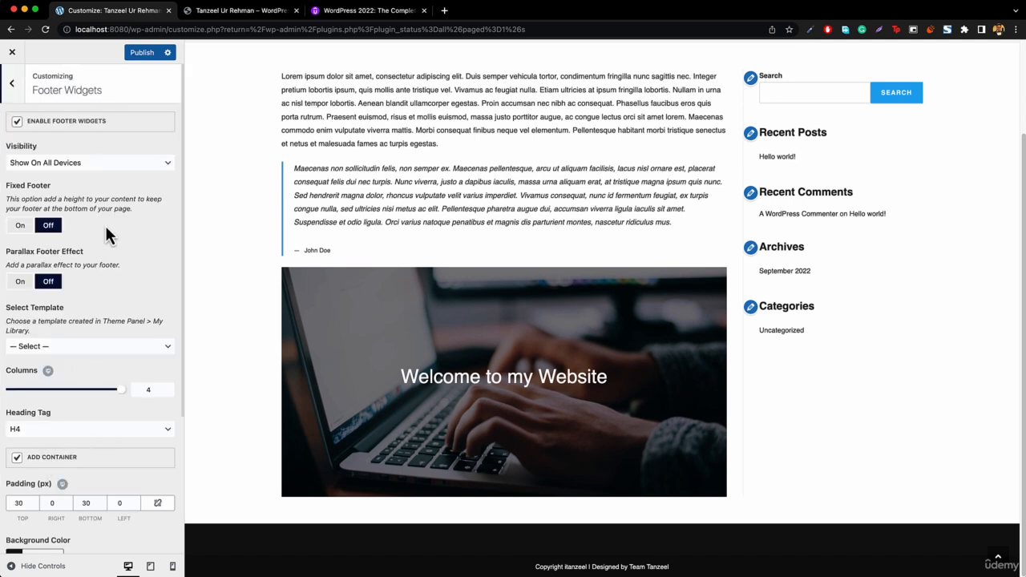
{"action": "scroll", "coordinate": [115, 235], "scroll_direction": "down", "scroll_amount": 5}
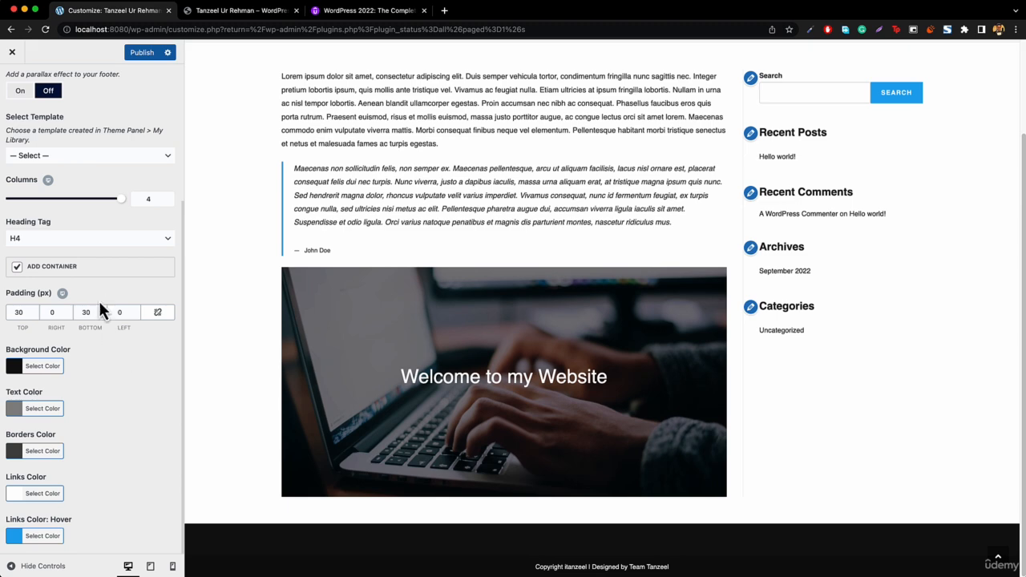
{"action": "left_click_drag", "start_coordinate": [117, 207], "coordinate": [92, 208]}
{"action": "left_click", "coordinate": [237, 11]}
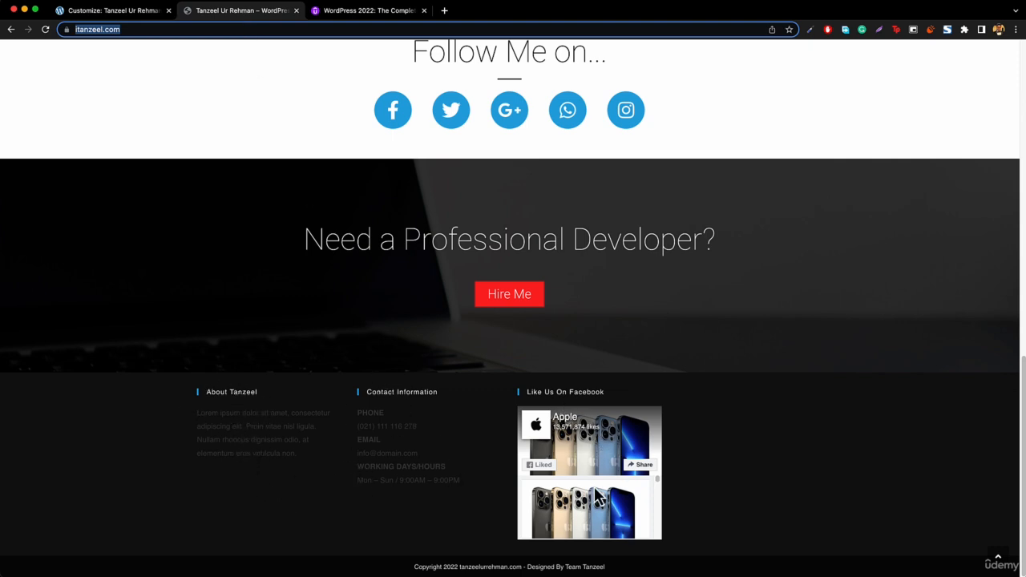
{"action": "left_click", "coordinate": [106, 15]}
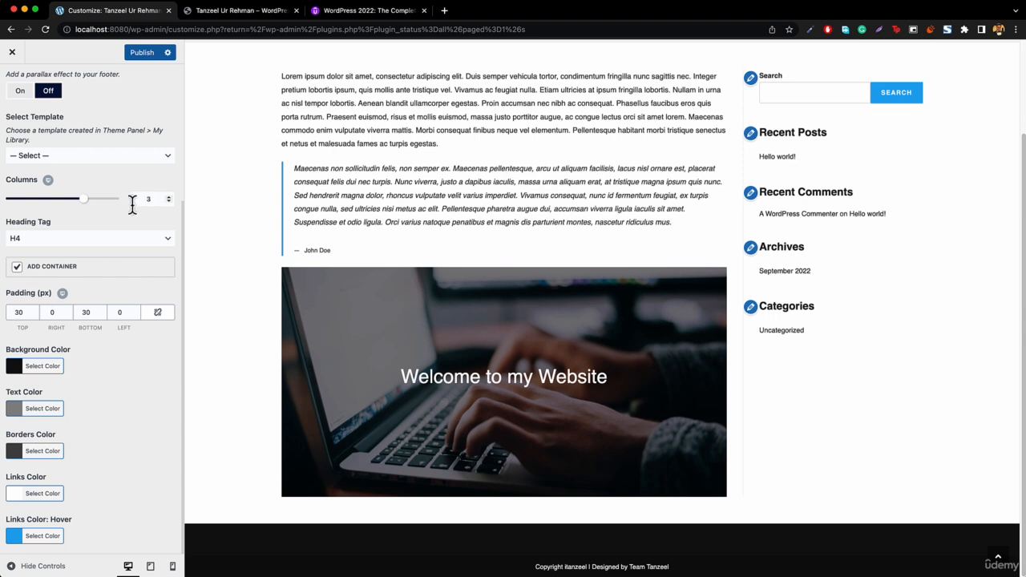
{"action": "scroll", "coordinate": [131, 201], "scroll_direction": "up", "scroll_amount": 5}
{"action": "left_click", "coordinate": [9, 87]}
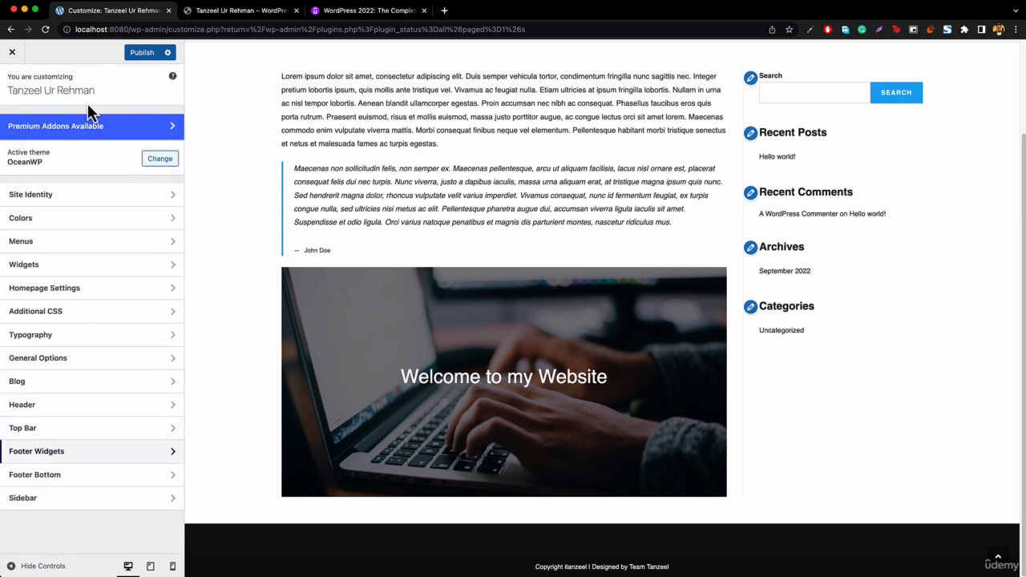
Add a Text widget to the Footer 1 widget area
{"action": "left_click", "coordinate": [43, 269]}
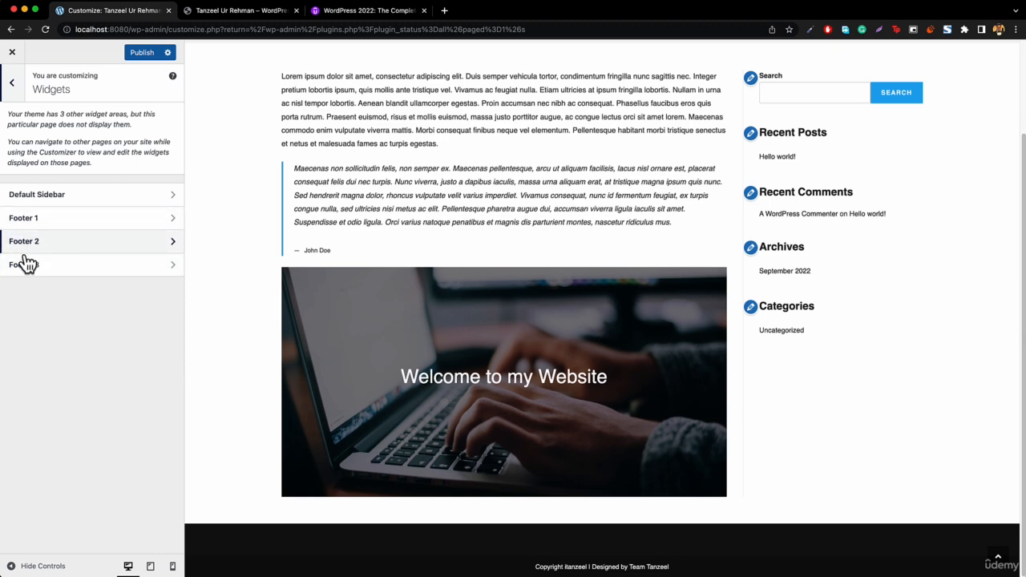
{"action": "left_click", "coordinate": [38, 226]}
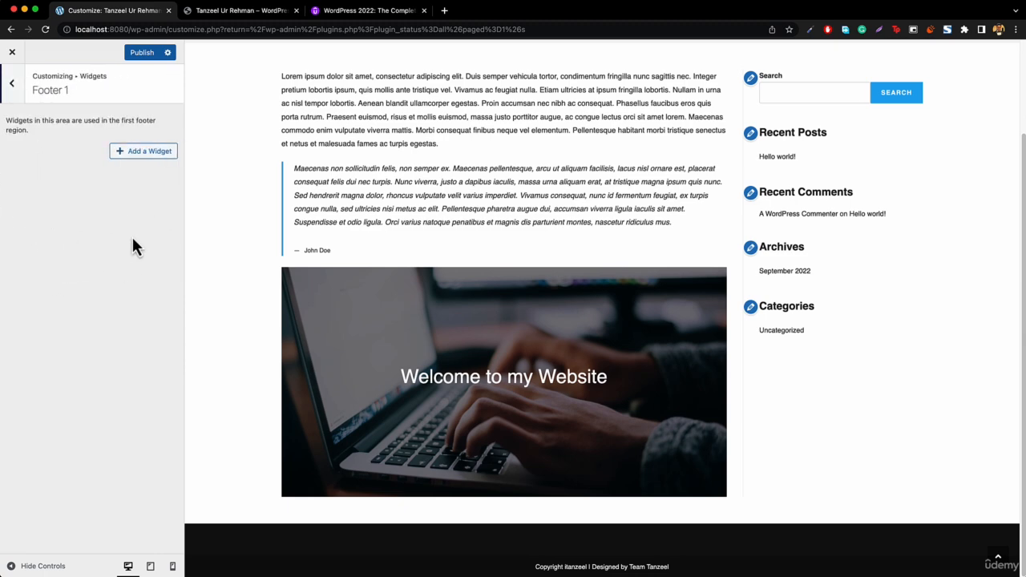
{"action": "left_click", "coordinate": [149, 154]}
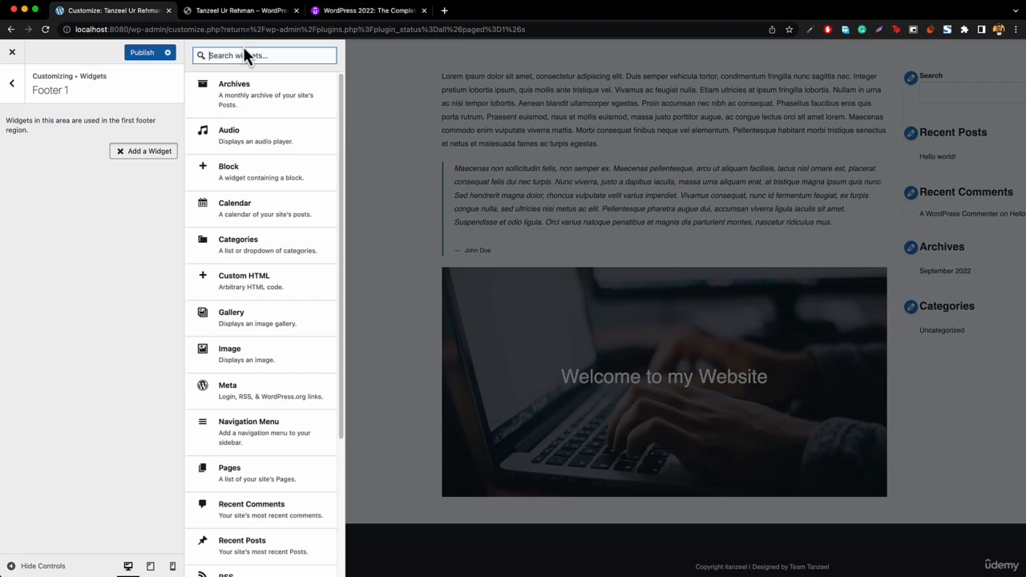
{"action": "type", "text": "text"}
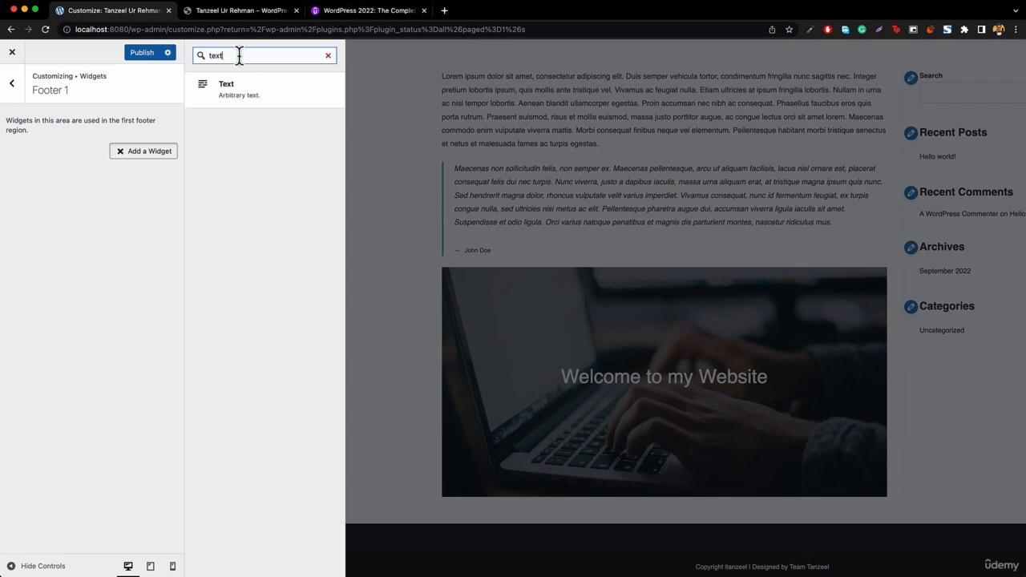
{"action": "left_click", "coordinate": [241, 96]}
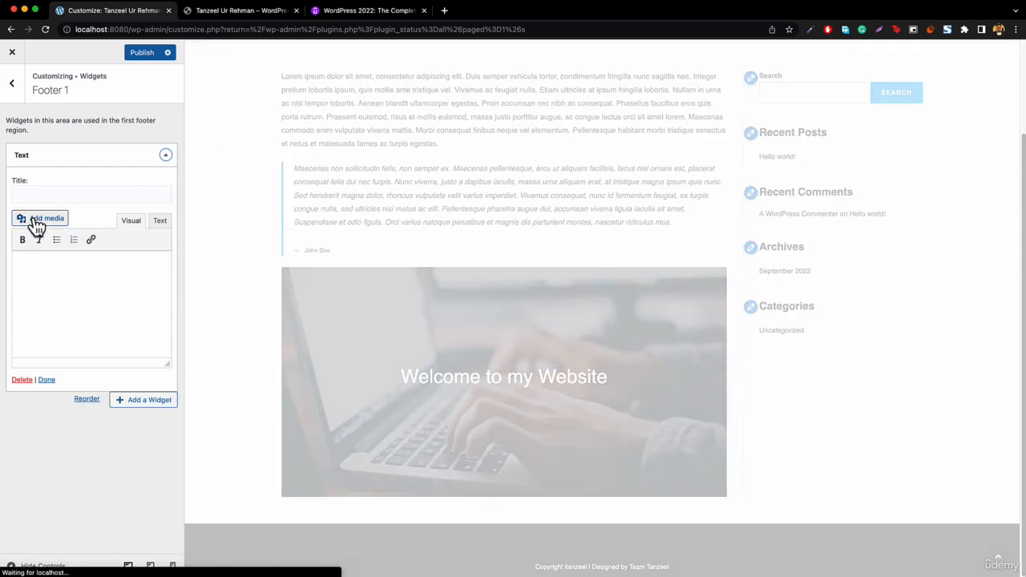
Copy the first footer column's "About" heading from the reference site into the title of the Footer 1 Text widget
{"action": "left_click", "coordinate": [80, 190]}
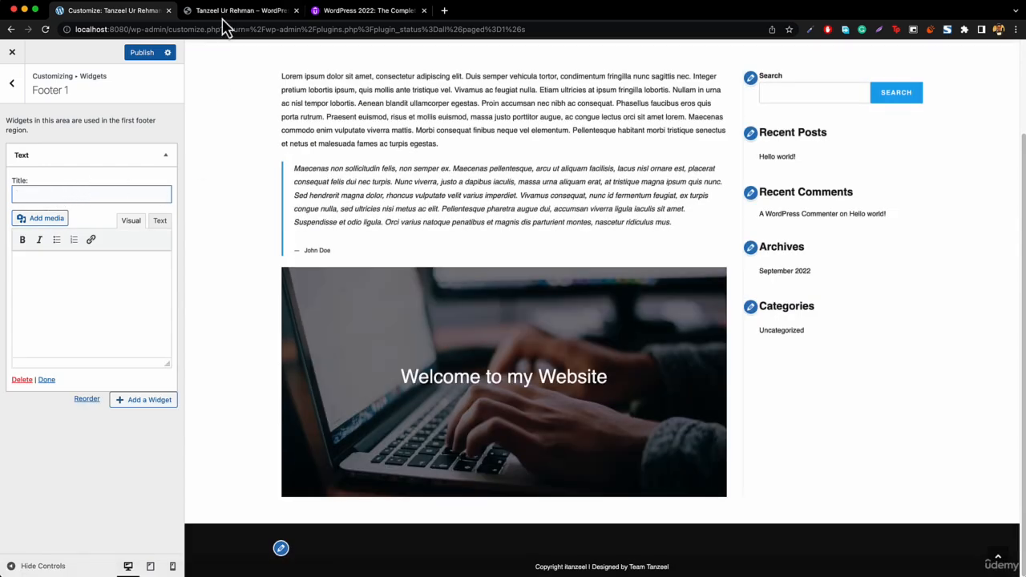
{"action": "left_click", "coordinate": [229, 14]}
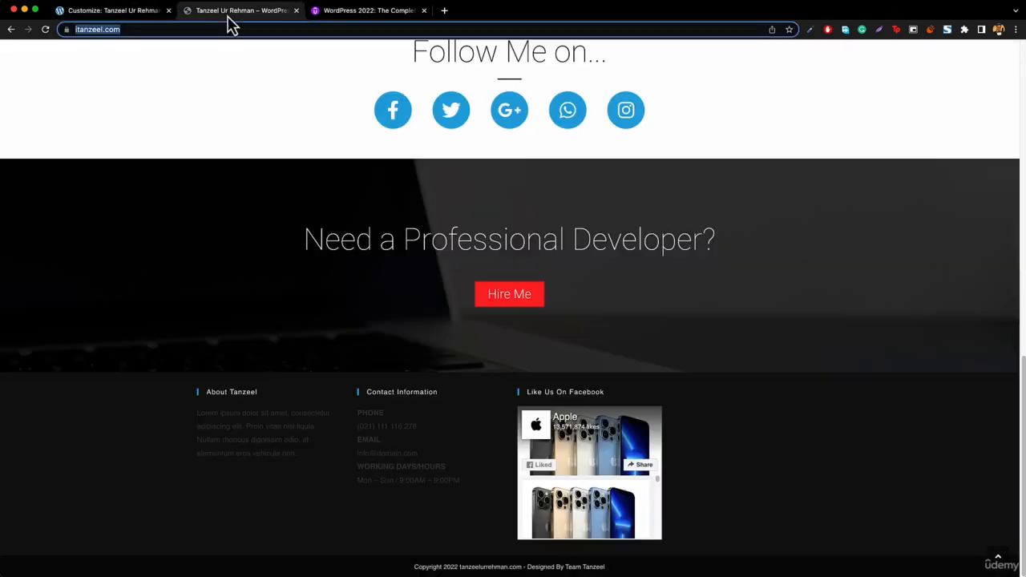
{"action": "left_click", "coordinate": [211, 392]}
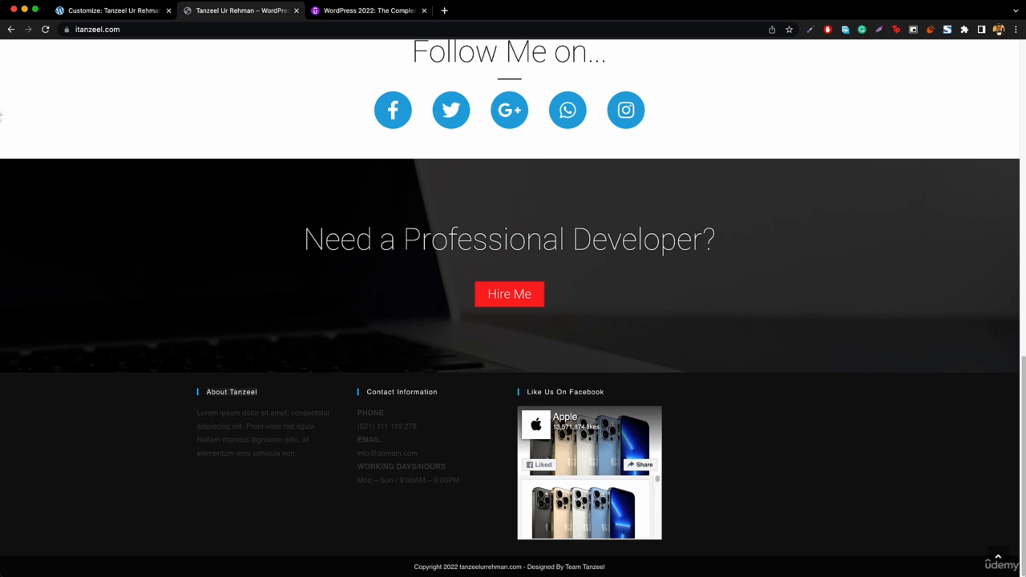
{"action": "left_click", "coordinate": [132, 12]}
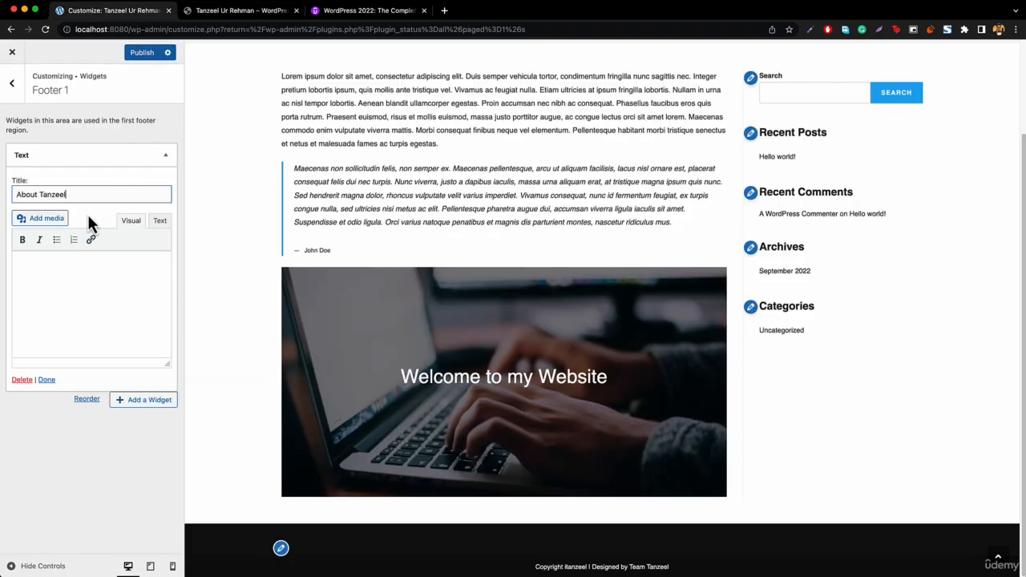
Generate five paragraphs of placeholder text on lipsum.com and copy the first paragraph
{"action": "left_click", "coordinate": [84, 298]}
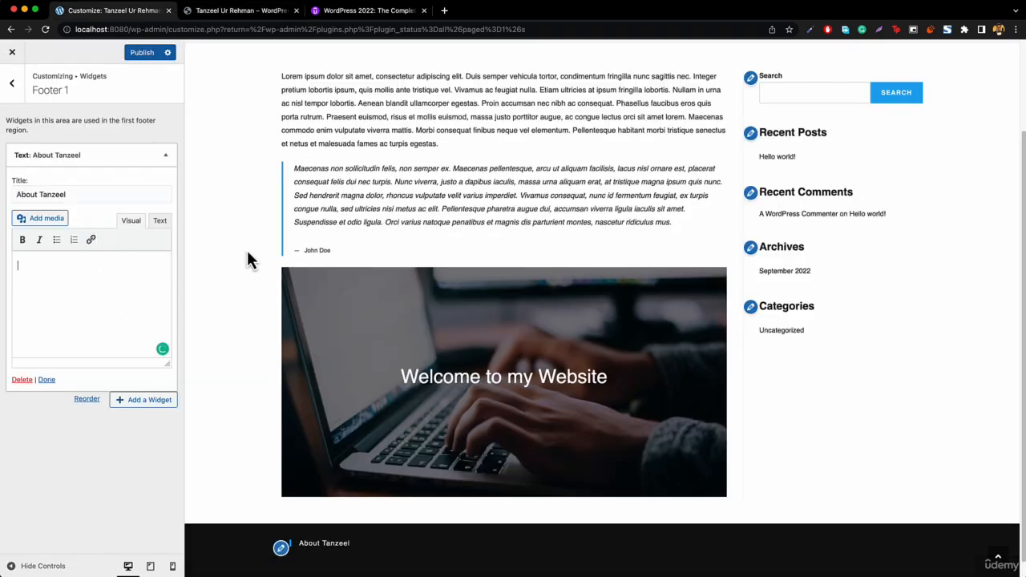
{"action": "left_click", "coordinate": [445, 12]}
{"action": "type", "text": "l"}
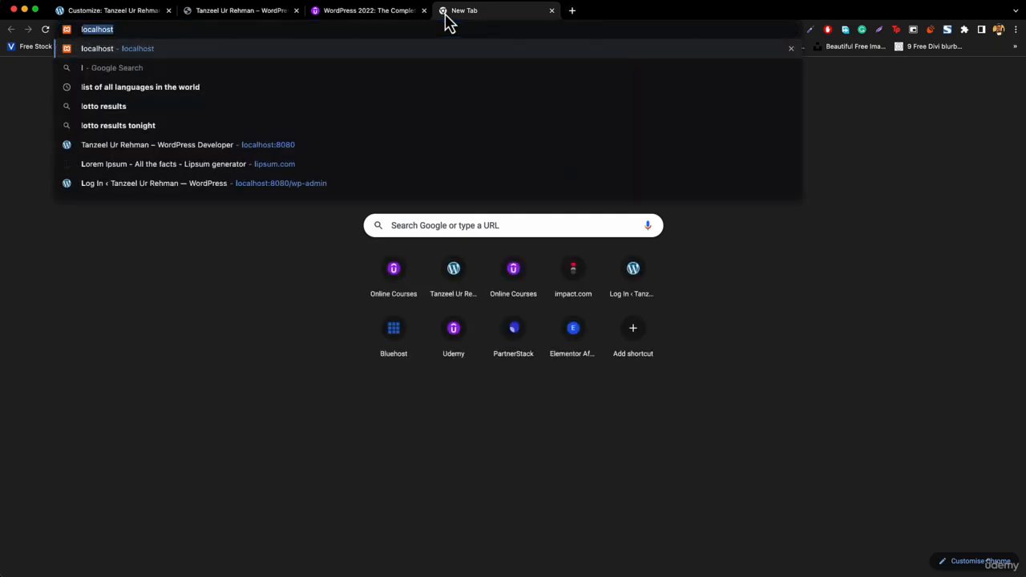
{"action": "type", "text": "ips"}
{"action": "key", "text": "Return"}
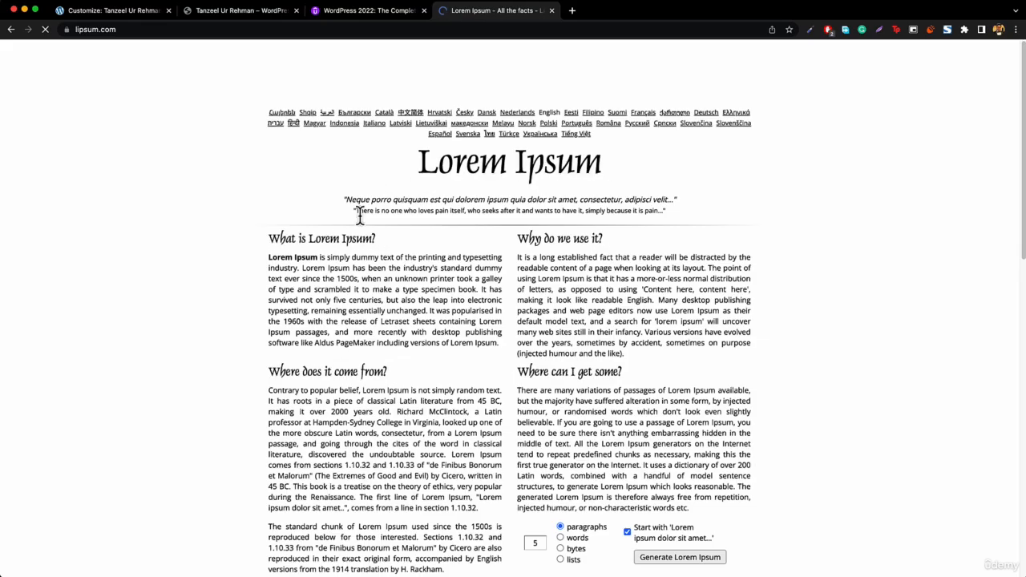
{"action": "left_click", "coordinate": [680, 558]}
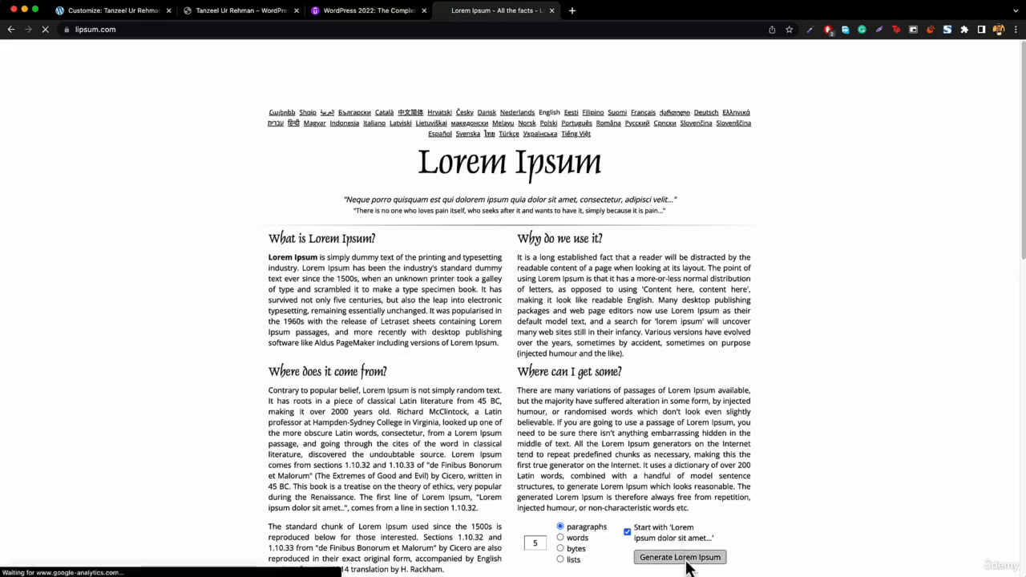
{"action": "left_click_drag", "start_coordinate": [264, 236], "coordinate": [664, 298]}
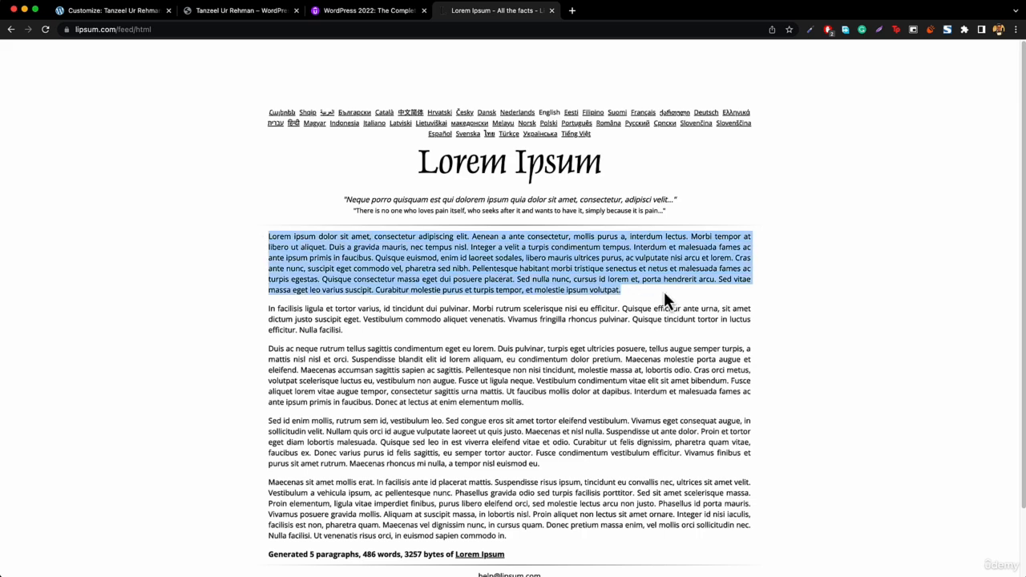
Paste the placeholder paragraph into the Footer 1 Text widget's body and delete everything after "pharetra sed nibh."
{"action": "left_click", "coordinate": [111, 12]}
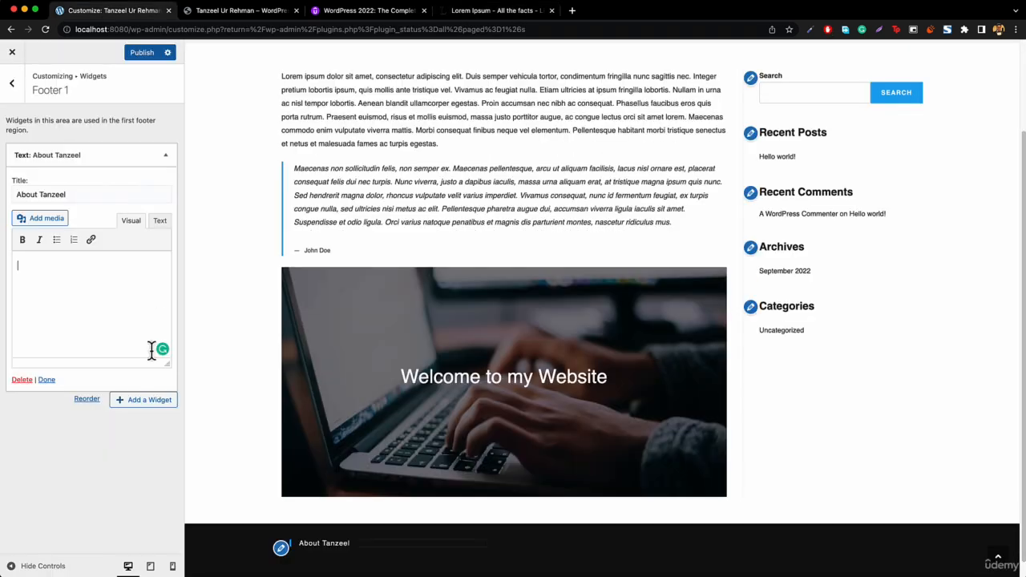
{"action": "key", "text": "super+v"}
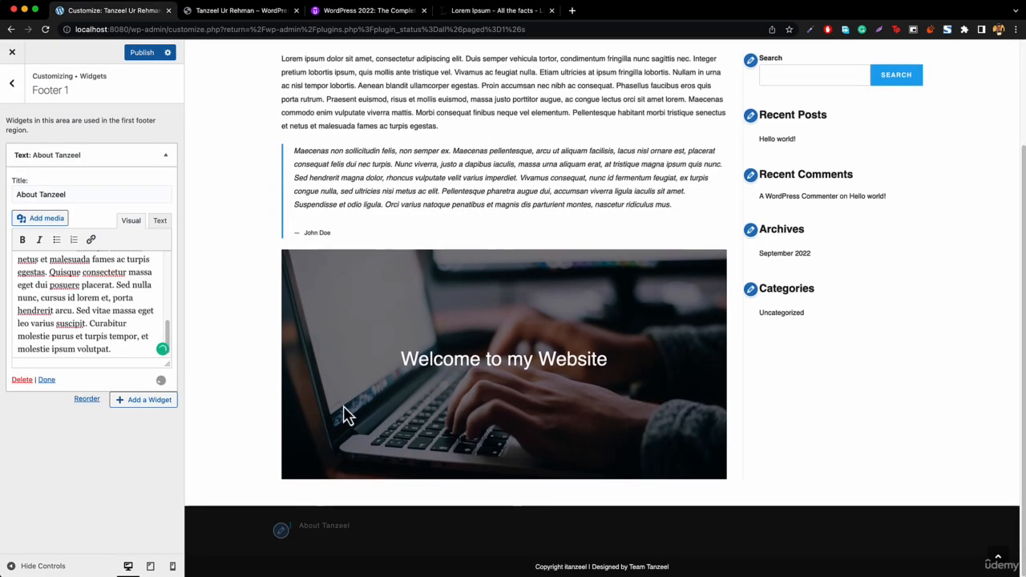
{"action": "scroll", "coordinate": [393, 481], "scroll_direction": "down", "scroll_amount": 3}
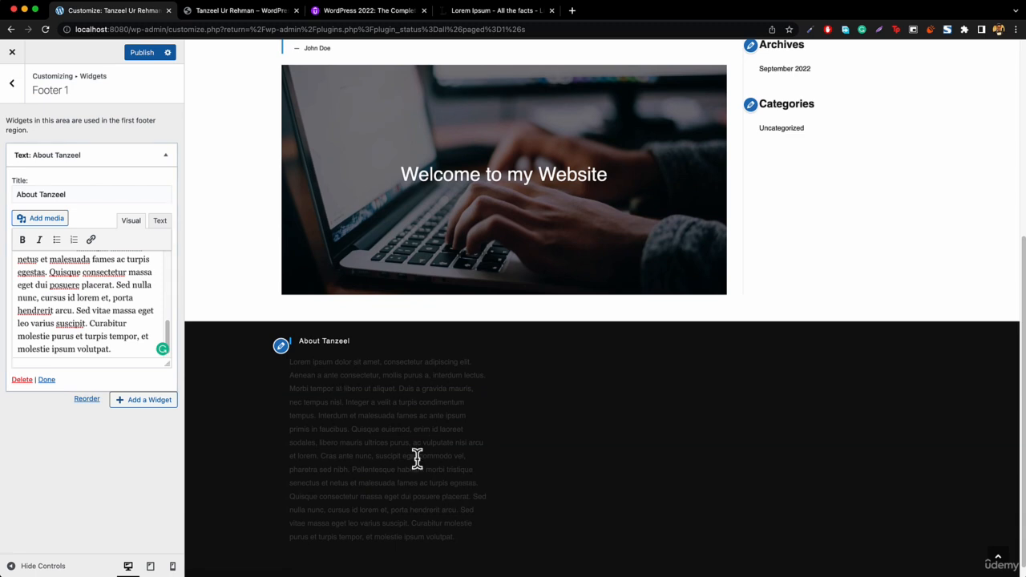
{"action": "scroll", "coordinate": [91, 303], "scroll_direction": "up", "scroll_amount": 1}
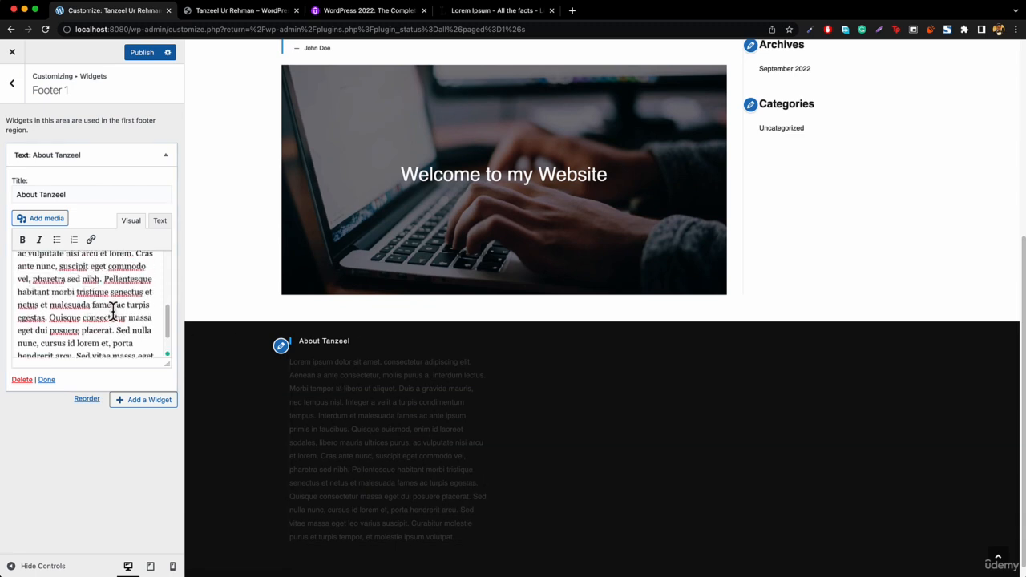
{"action": "left_click_drag", "start_coordinate": [105, 285], "coordinate": [143, 409]}
{"action": "key", "text": "BackSpace"}
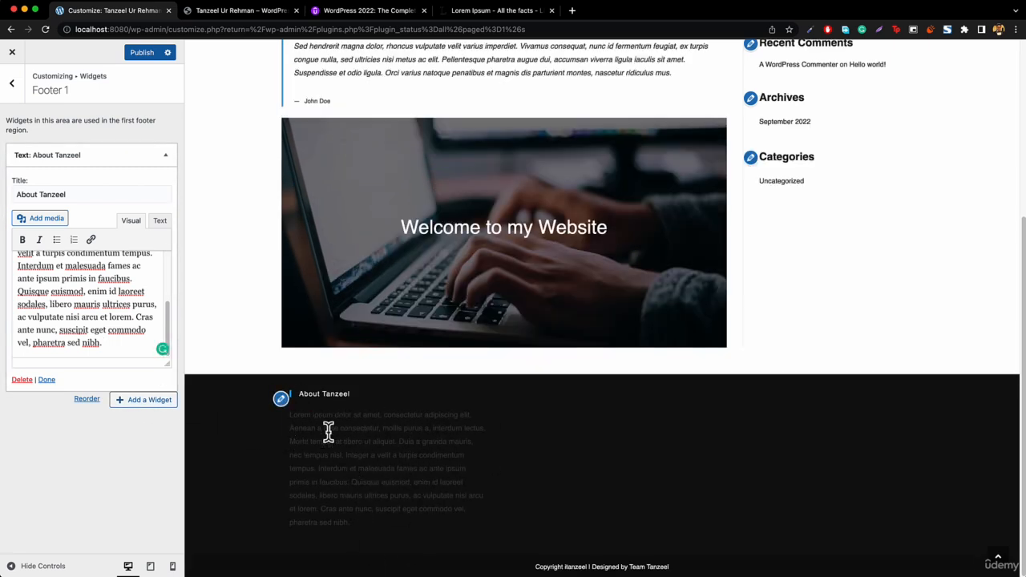
Add a Text widget to the Footer 2 widget area
{"action": "left_click", "coordinate": [10, 89]}
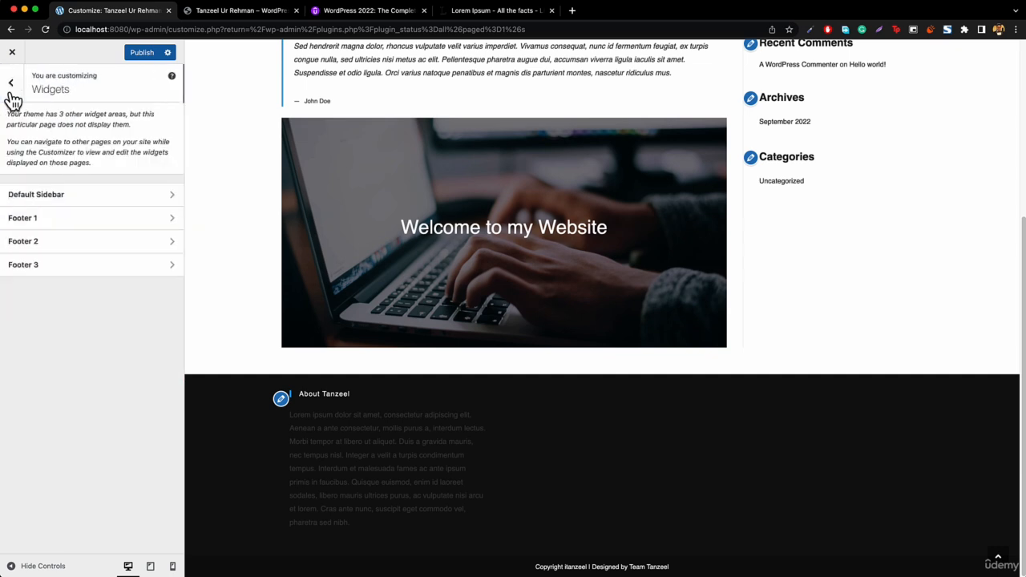
{"action": "left_click", "coordinate": [62, 245]}
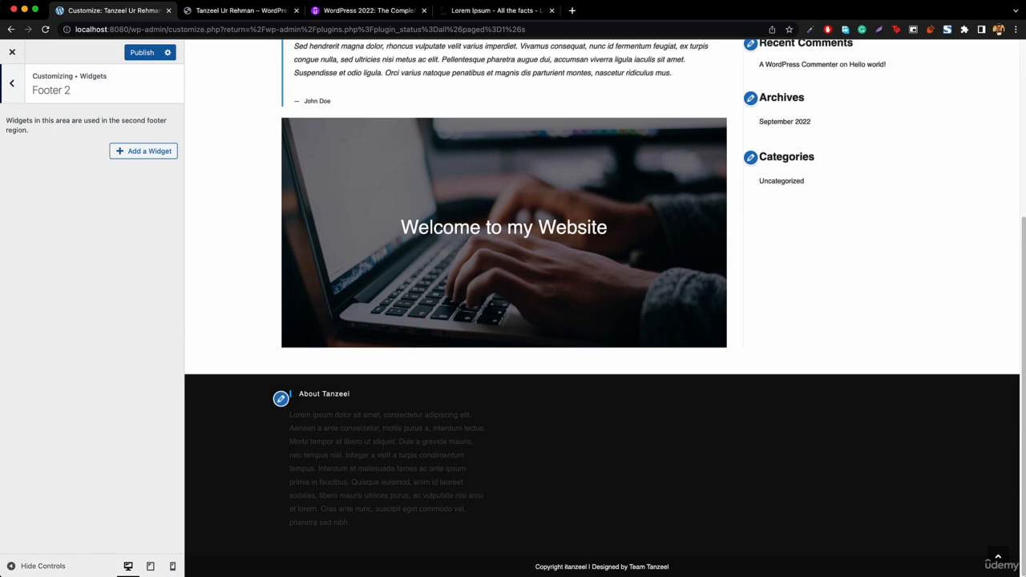
{"action": "left_click", "coordinate": [126, 160]}
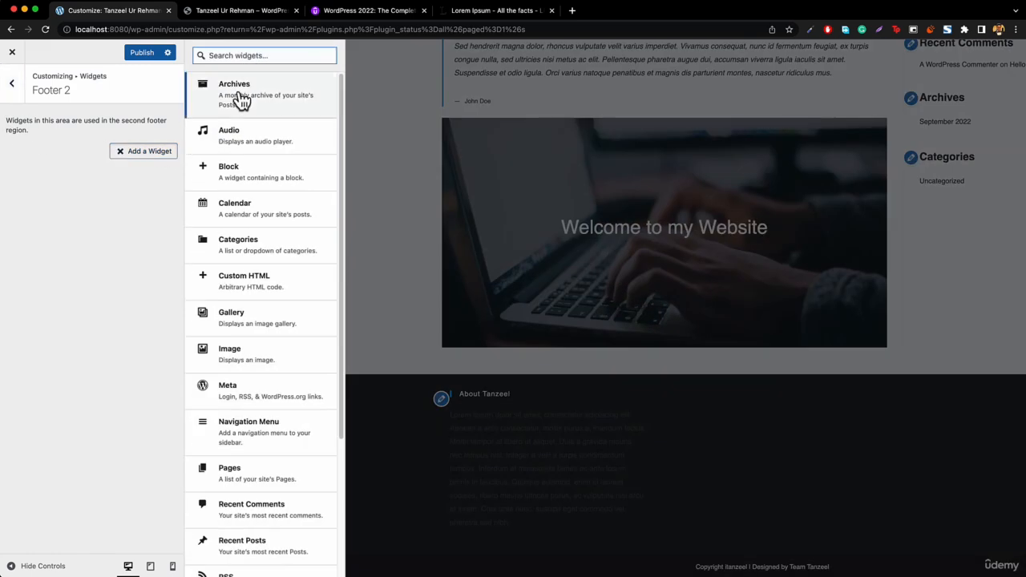
{"action": "type", "text": "text"}
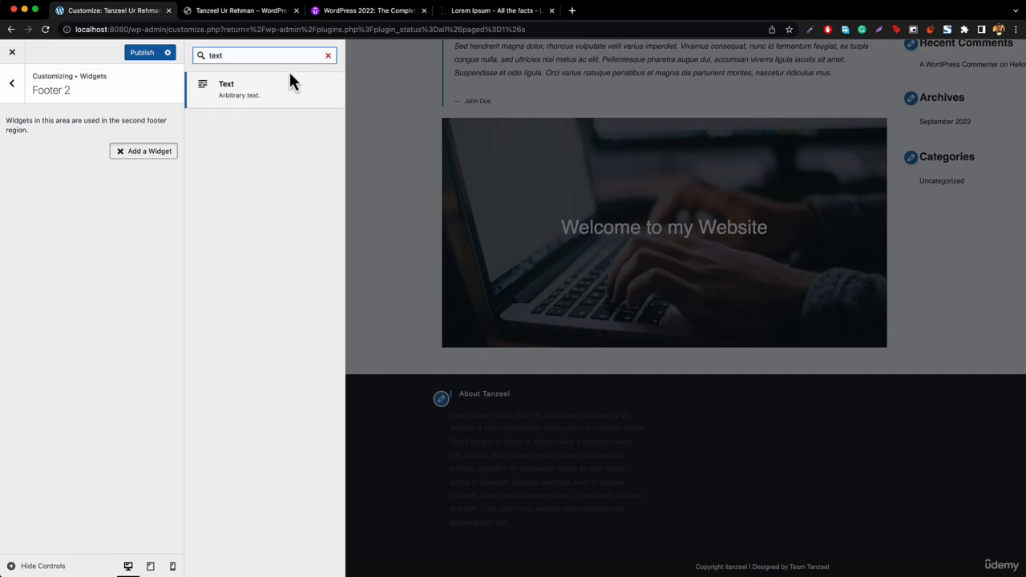
{"action": "left_click", "coordinate": [256, 98]}
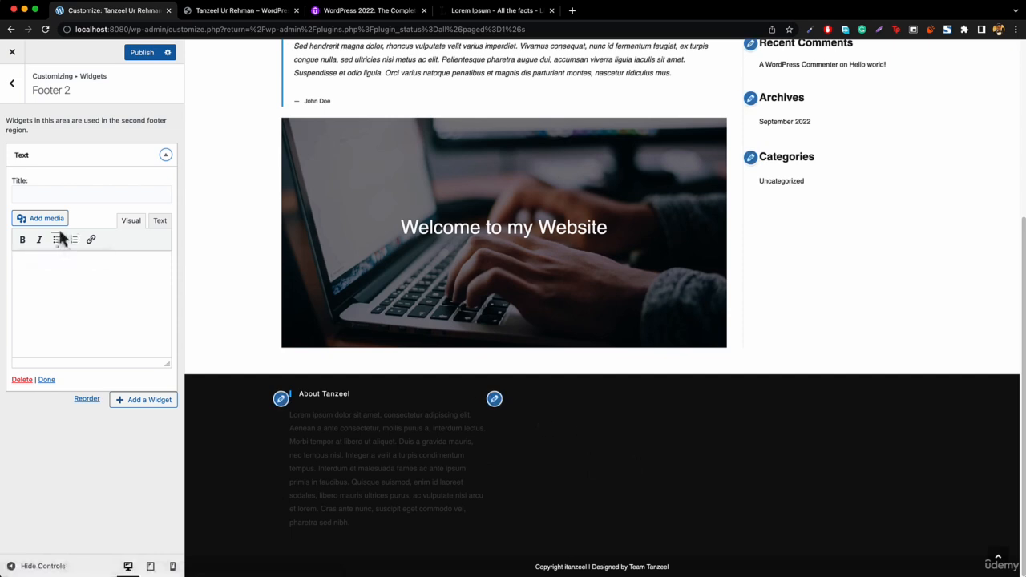
Title the Footer 2 Text widget "Contact Information"
{"action": "left_click", "coordinate": [64, 199]}
{"action": "type", "text": "C"}
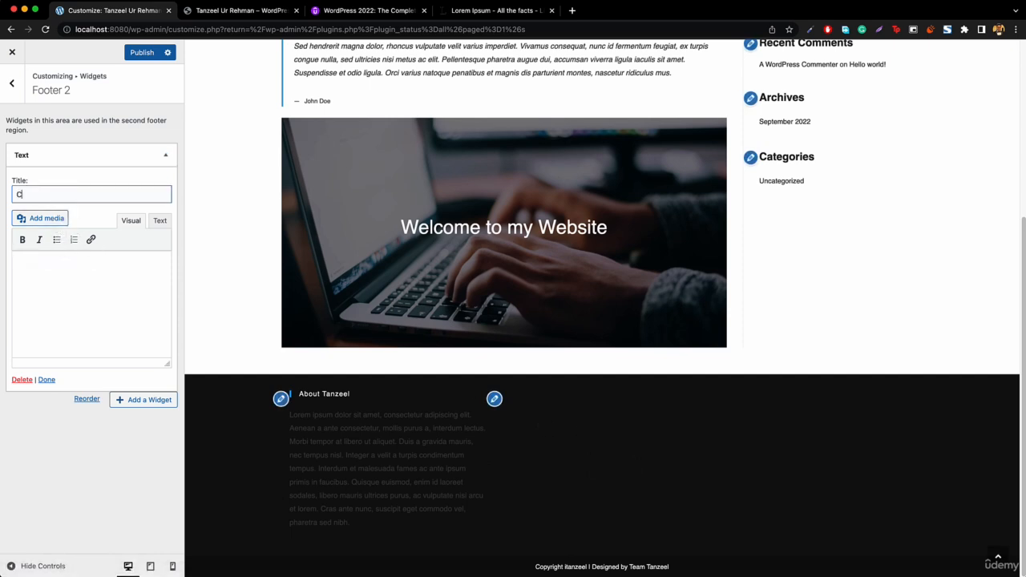
{"action": "type", "text": "ontact I"}
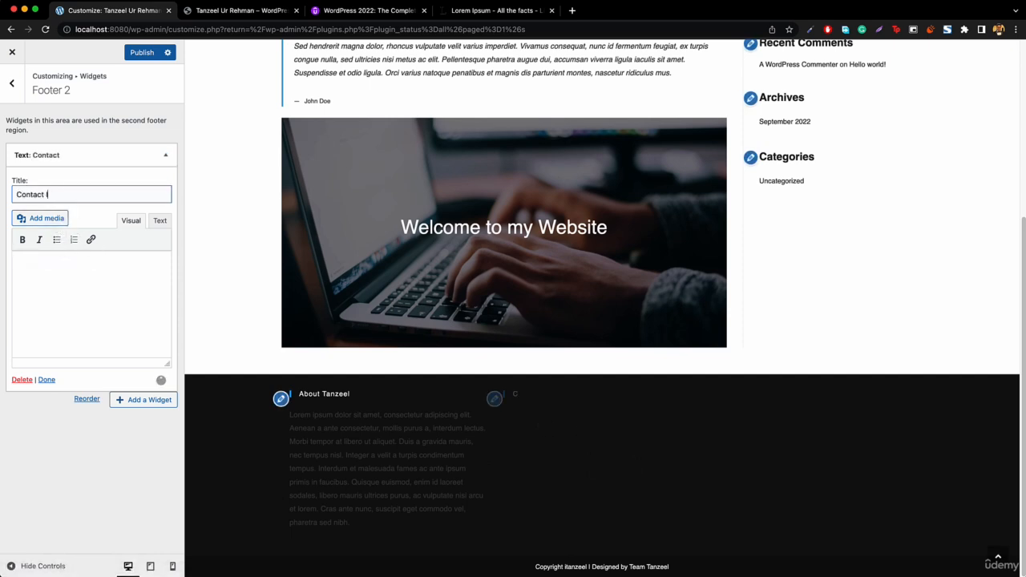
{"action": "type", "text": "nformation"}
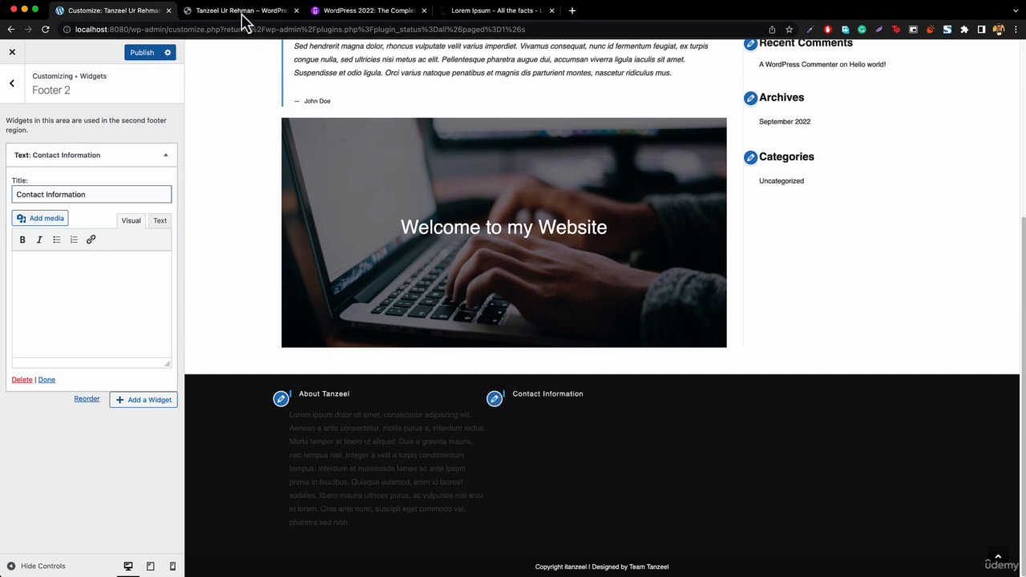
Copy the phone, email and working days/hours block from the reference site's footer into the Footer 2 Text widget's body
{"action": "left_click", "coordinate": [243, 13]}
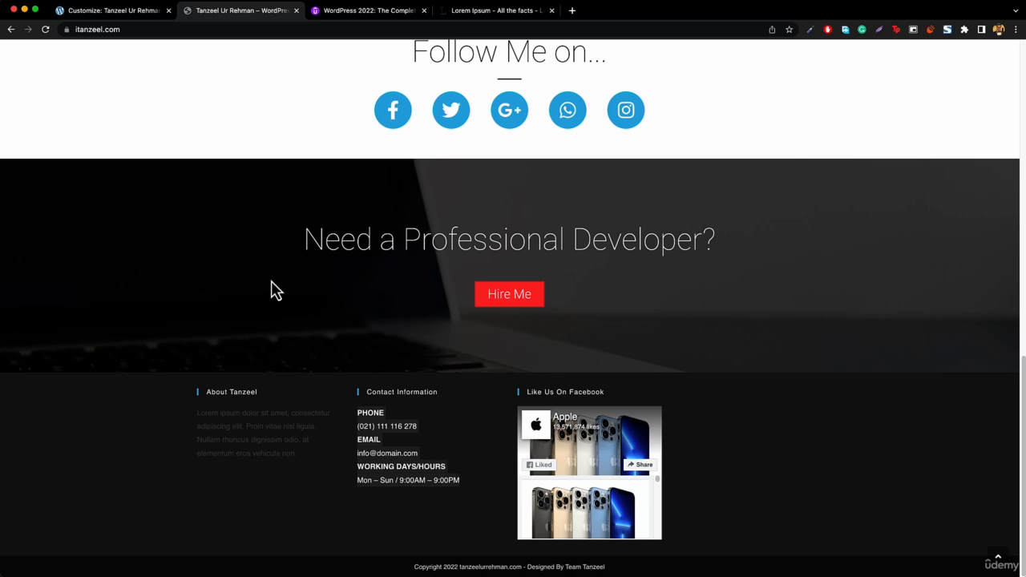
{"action": "left_click", "coordinate": [103, 13]}
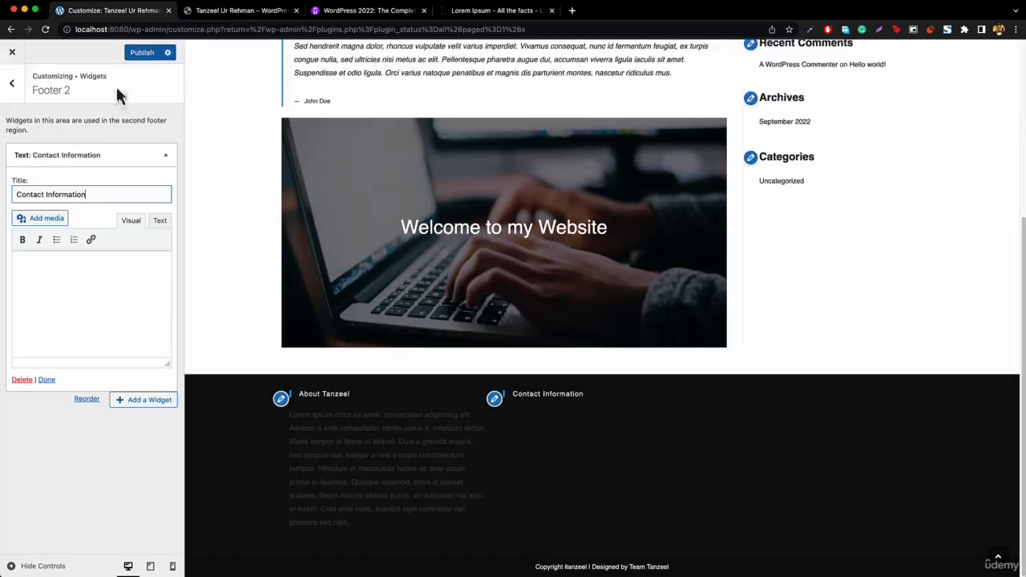
{"action": "left_click", "coordinate": [99, 298]}
{"action": "key", "text": "super+v"}
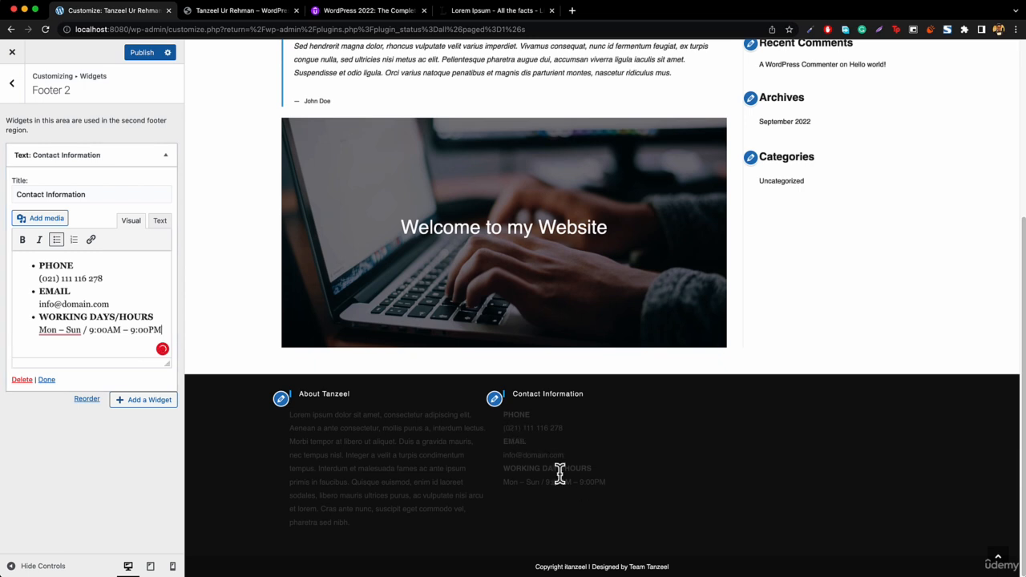
{"action": "left_click", "coordinate": [163, 160]}
{"action": "left_click", "coordinate": [163, 160]}
Go to the Footer 3 widget area and browse the widgets that can be added
{"action": "left_click", "coordinate": [13, 90]}
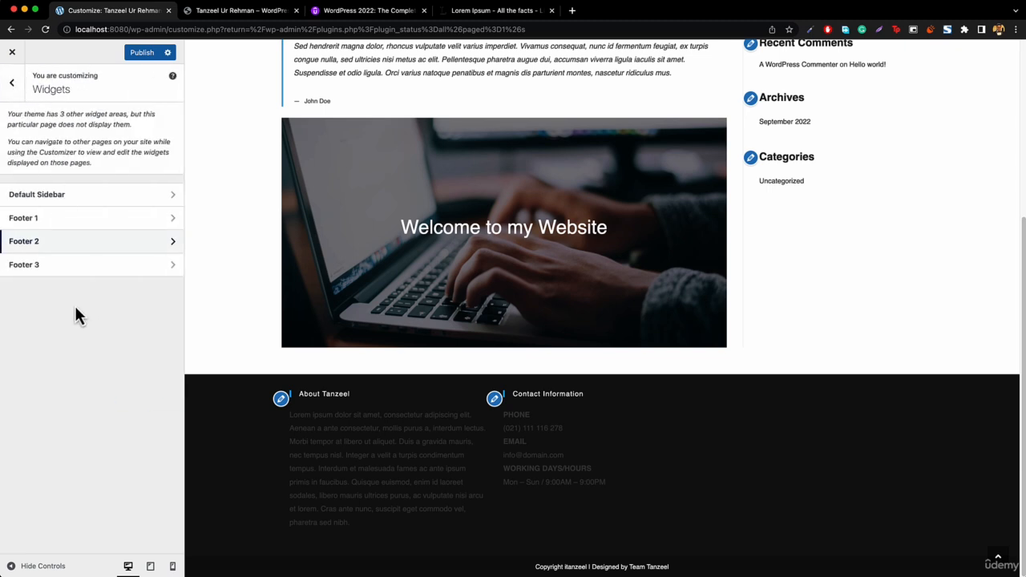
{"action": "left_click", "coordinate": [54, 267]}
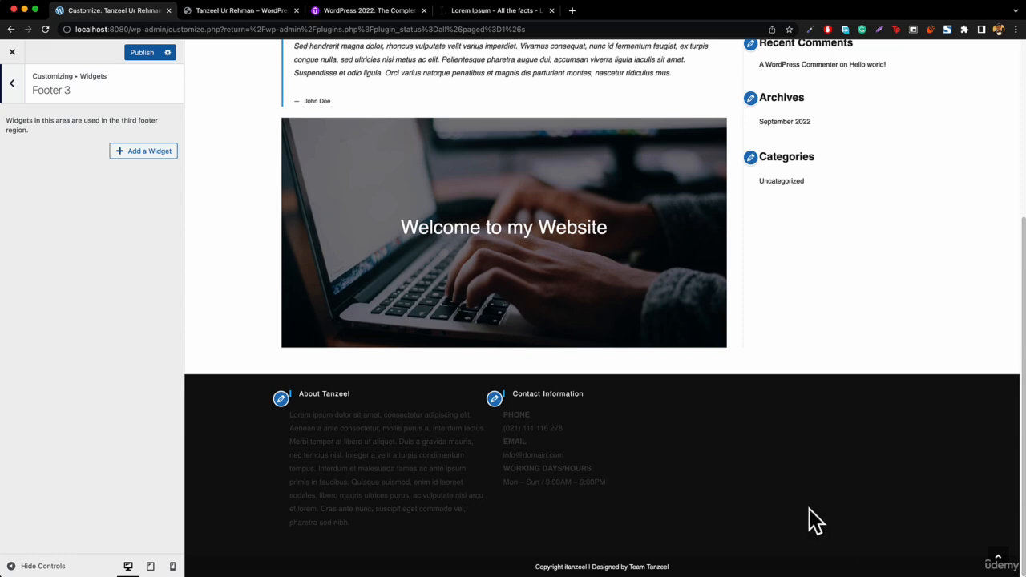
{"action": "left_click", "coordinate": [142, 159]}
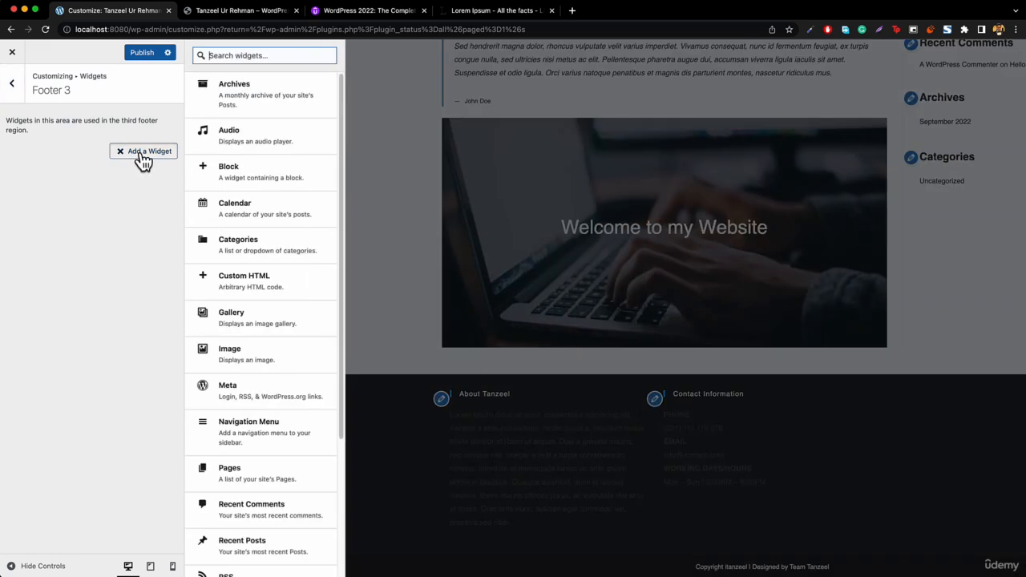
{"action": "scroll", "coordinate": [321, 241], "scroll_direction": "down", "scroll_amount": 5}
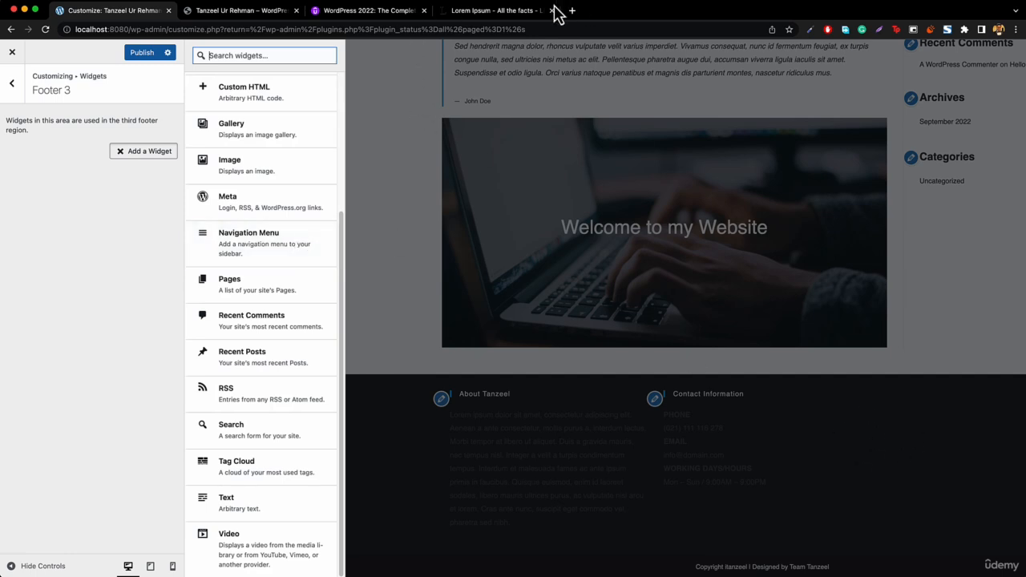
Close the Lorem Ipsum page and search Google for "facebook like box"
{"action": "left_click", "coordinate": [520, 12]}
{"action": "key", "text": "super+w"}
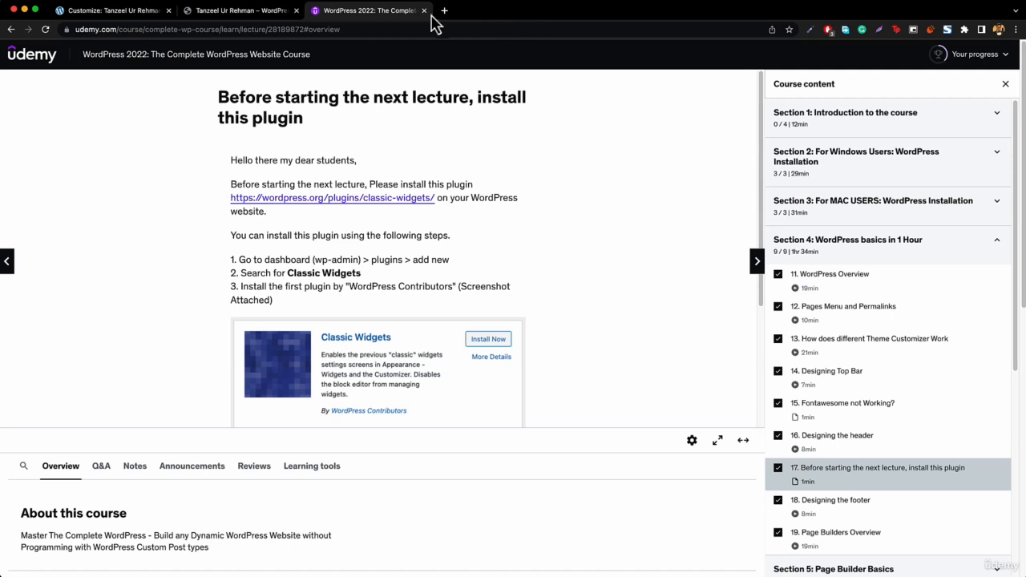
{"action": "left_click", "coordinate": [391, 29]}
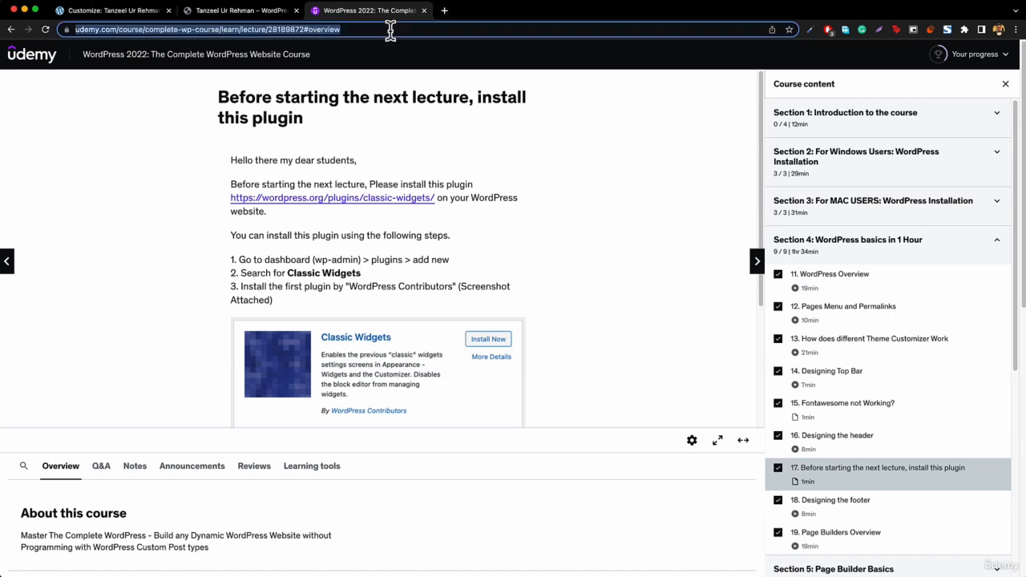
{"action": "type", "text": "faceboo"}
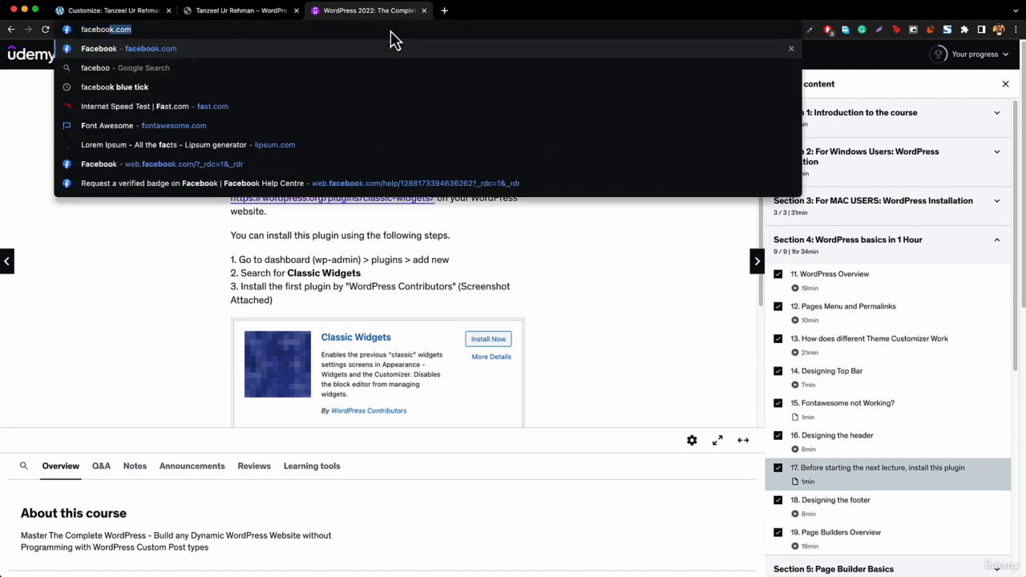
{"action": "type", "text": "k lo"}
{"action": "key", "text": "BackSpace"}
{"action": "type", "text": "ik"}
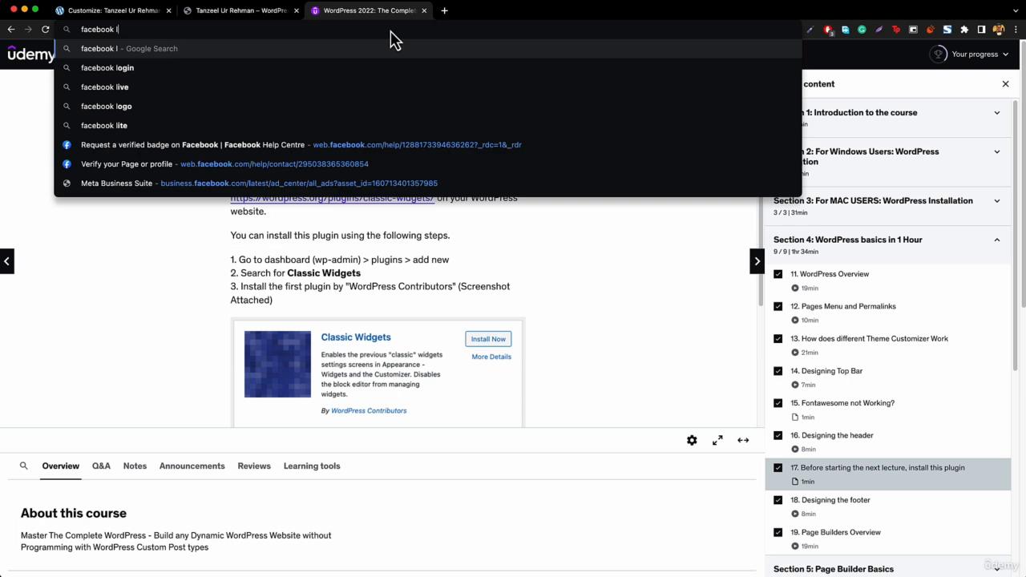
{"action": "type", "text": "e box"}
{"action": "key", "text": "Return"}
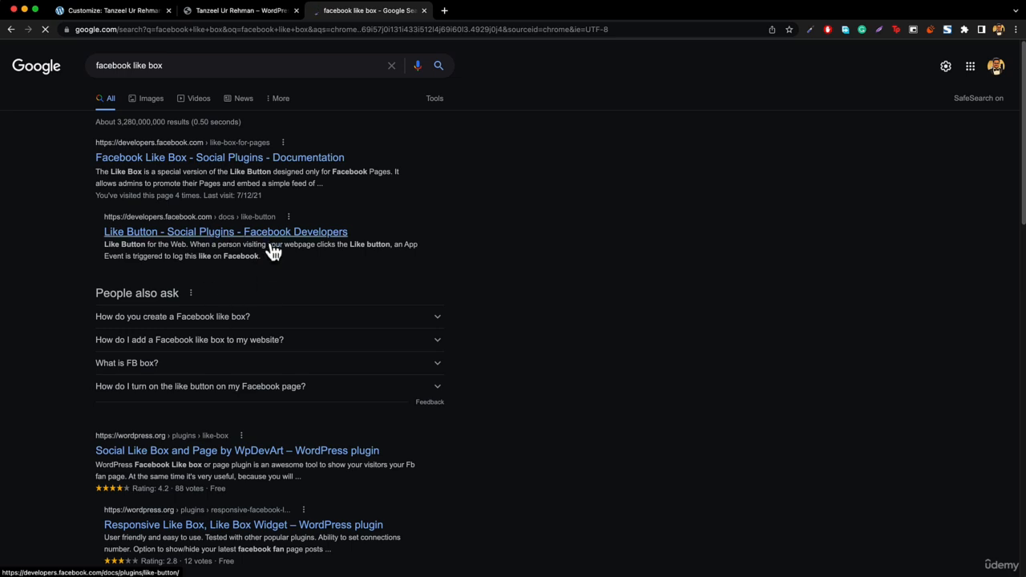
{"action": "left_click", "coordinate": [233, 161]}
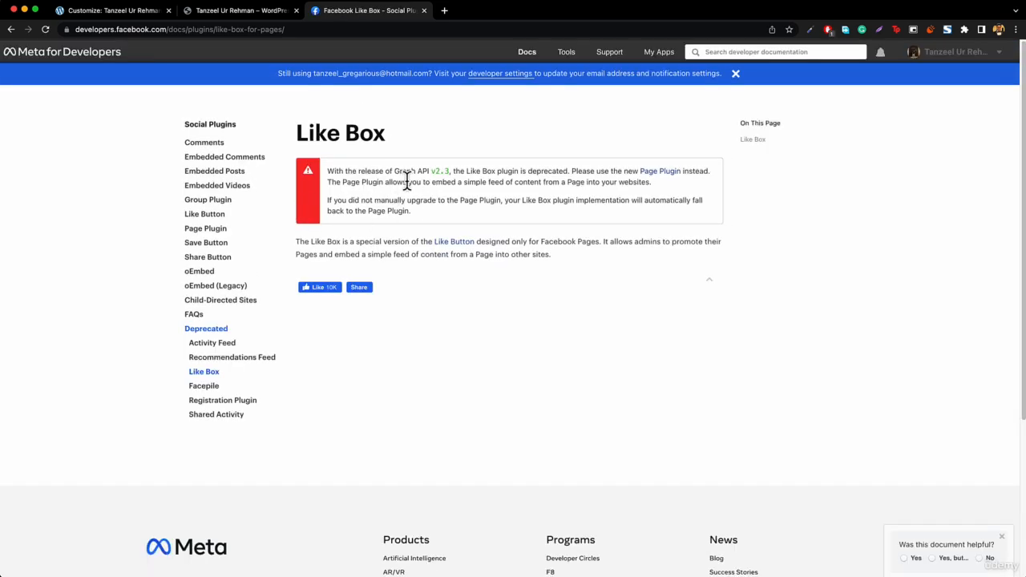
{"action": "left_click", "coordinate": [212, 230]}
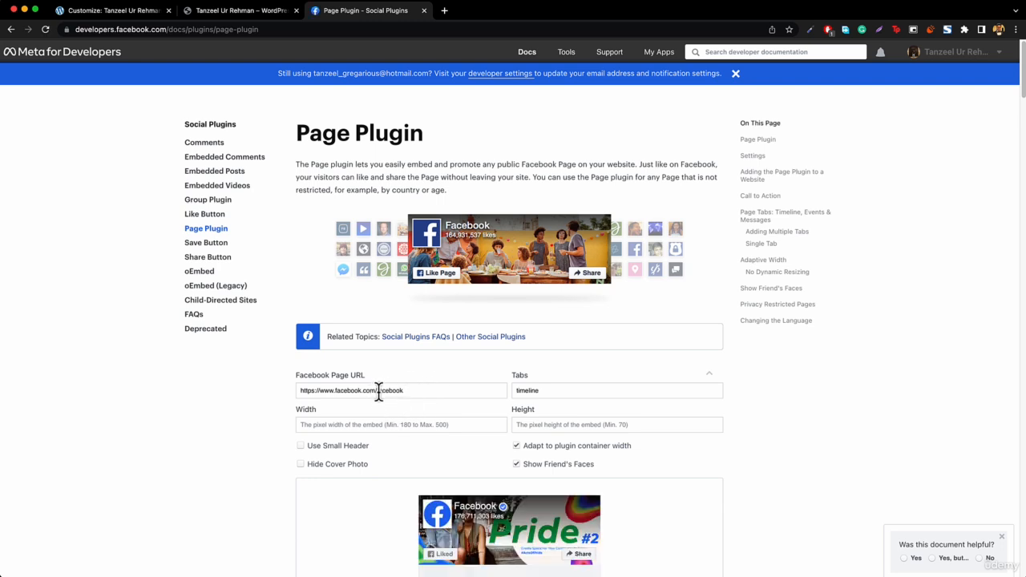
{"action": "left_click_drag", "start_coordinate": [377, 391], "coordinate": [448, 390]}
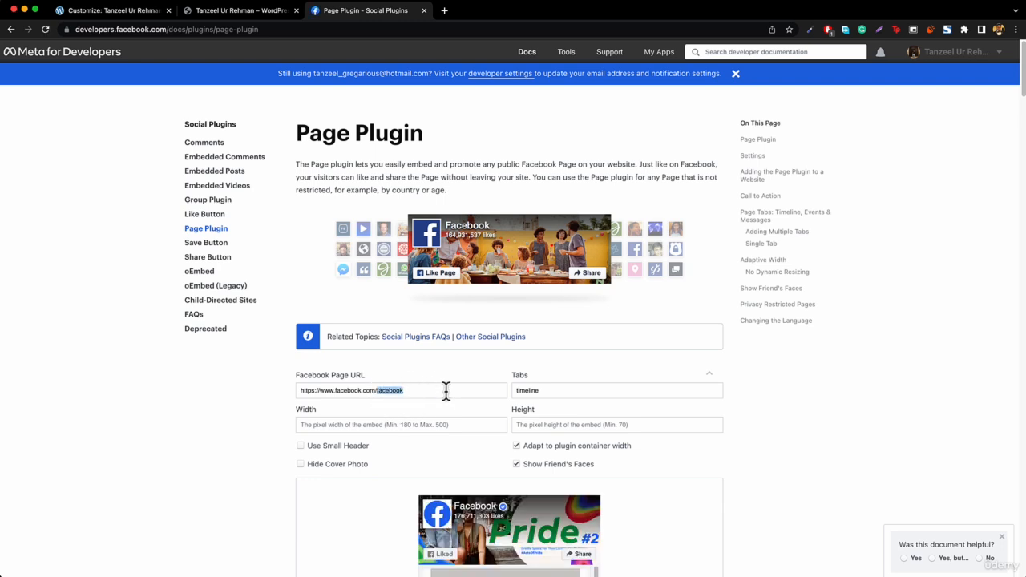
{"action": "key", "text": "BackSpace"}
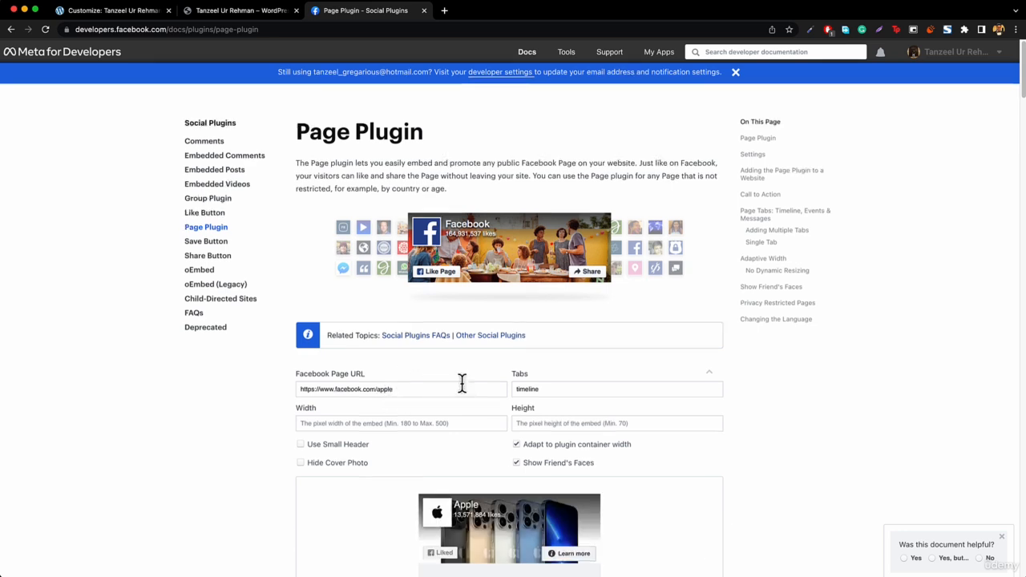
{"action": "scroll", "coordinate": [463, 385], "scroll_direction": "down", "scroll_amount": 5}
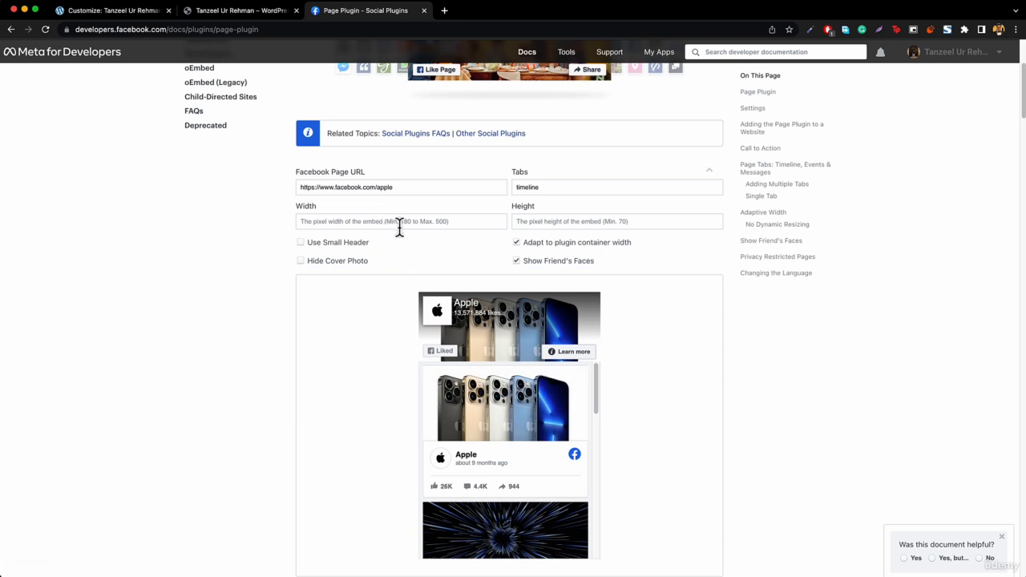
Set the Page Plugin's height to 350 and generate its embed code
{"action": "left_click", "coordinate": [552, 224]}
{"action": "type", "text": "350"}
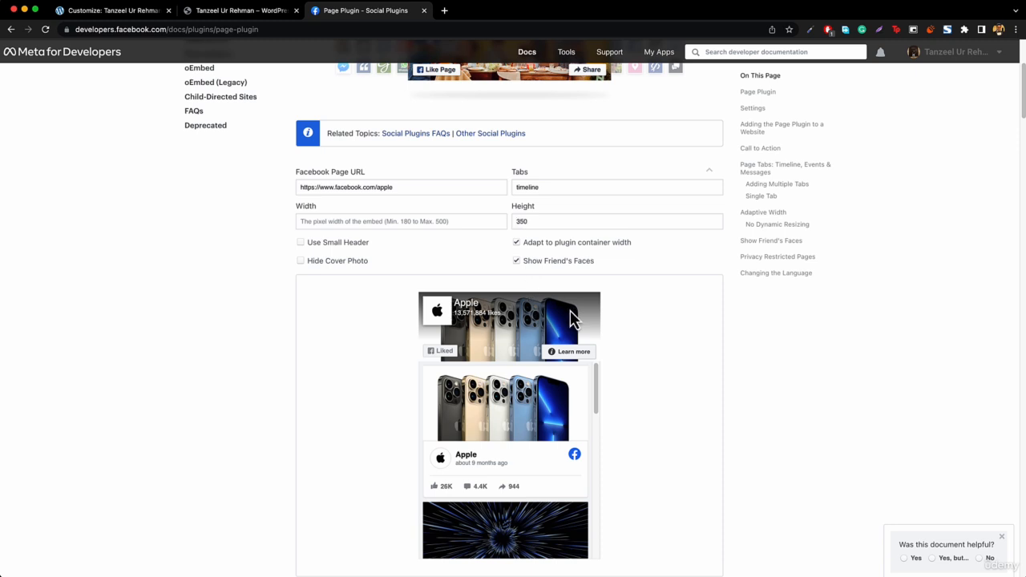
{"action": "scroll", "coordinate": [572, 319], "scroll_direction": "down", "scroll_amount": 5}
{"action": "scroll", "coordinate": [527, 294], "scroll_direction": "up", "scroll_amount": 1}
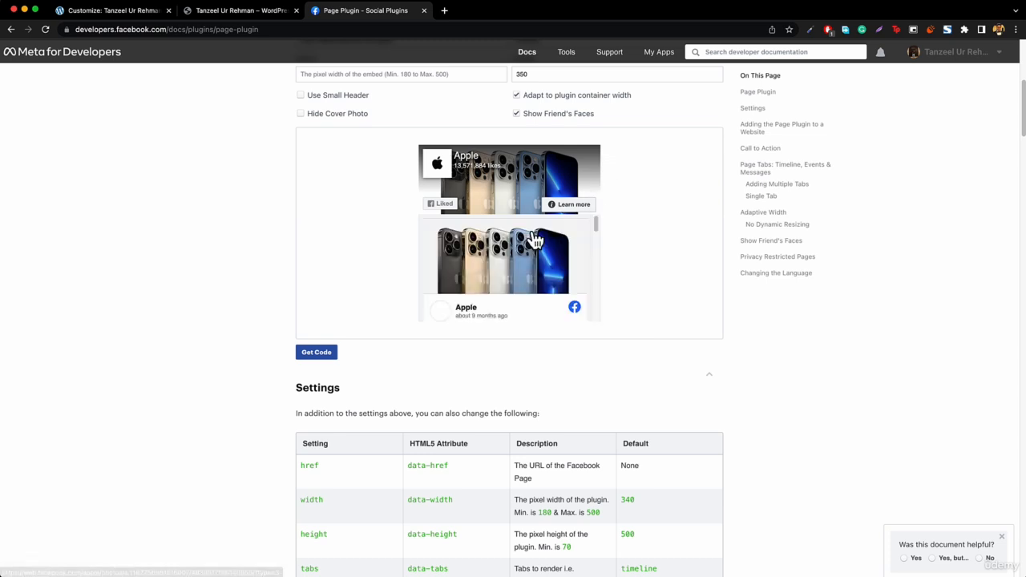
{"action": "scroll", "coordinate": [495, 249], "scroll_direction": "up", "scroll_amount": 4}
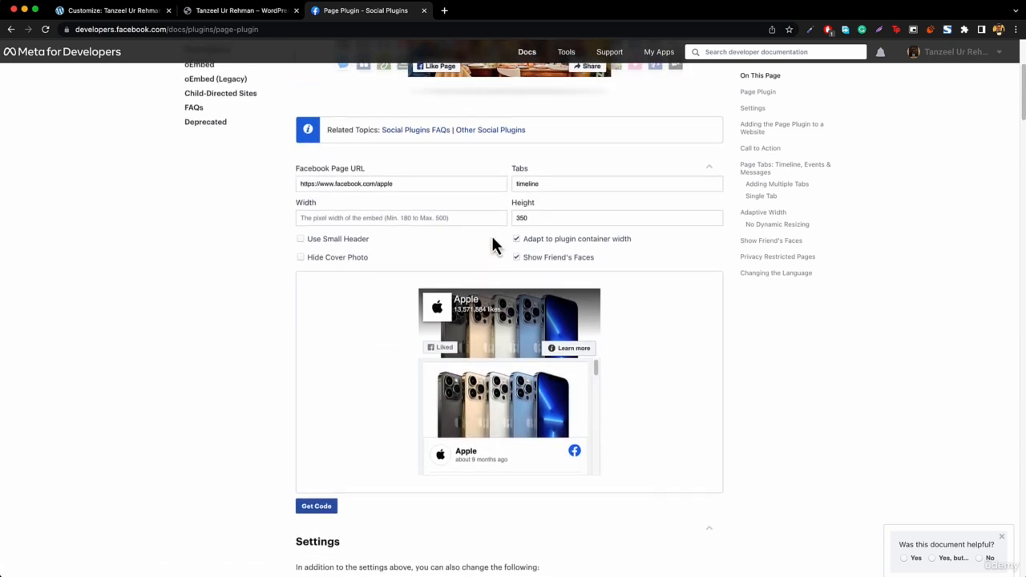
{"action": "left_click", "coordinate": [309, 510]}
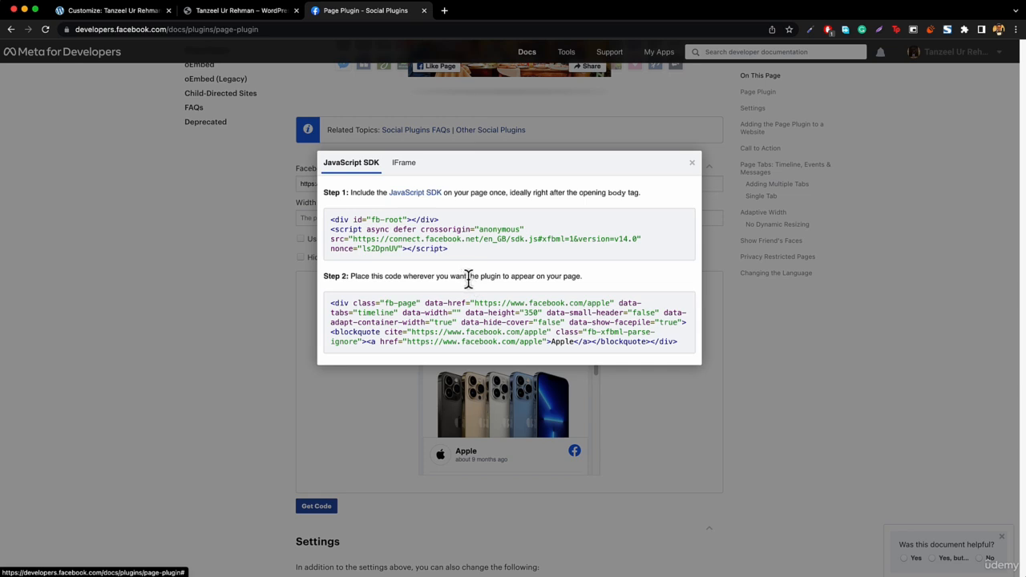
Return to the customizer and add a Custom HTML widget titled "Find Us on Facebook" to Footer 3
{"action": "left_click", "coordinate": [107, 12]}
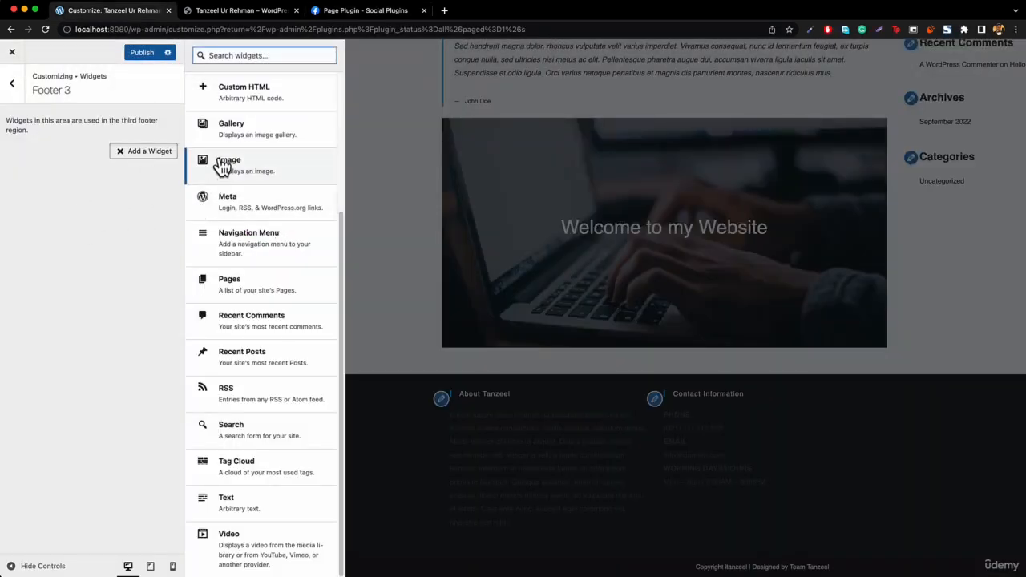
{"action": "scroll", "coordinate": [232, 176], "scroll_direction": "up", "scroll_amount": 3}
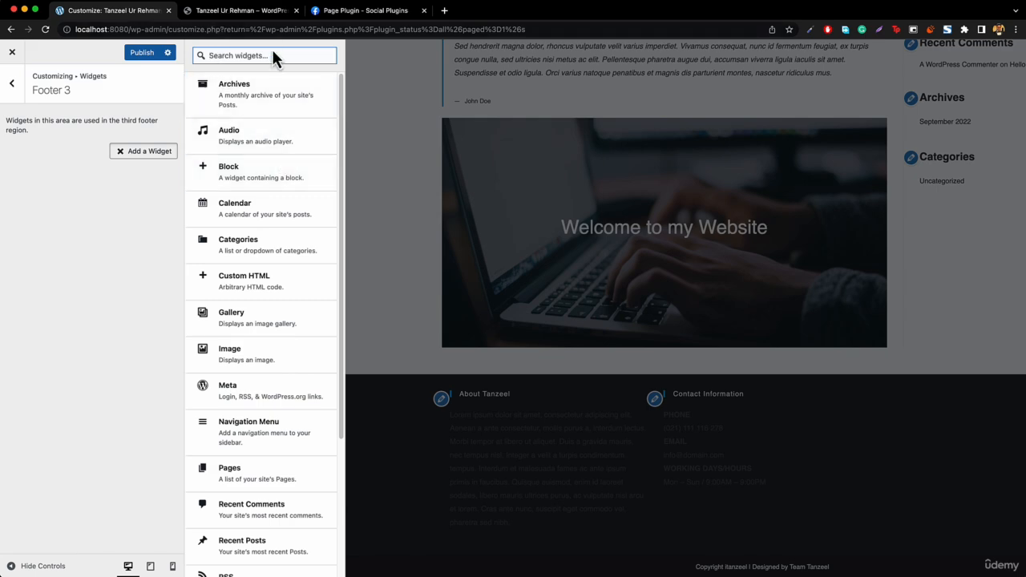
{"action": "left_click", "coordinate": [258, 285]}
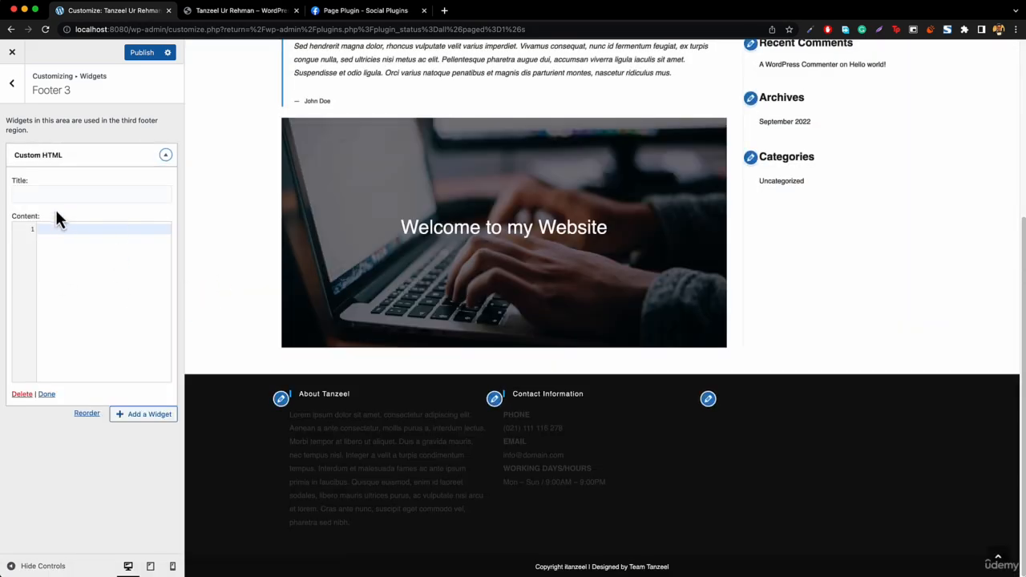
{"action": "left_click", "coordinate": [69, 193]}
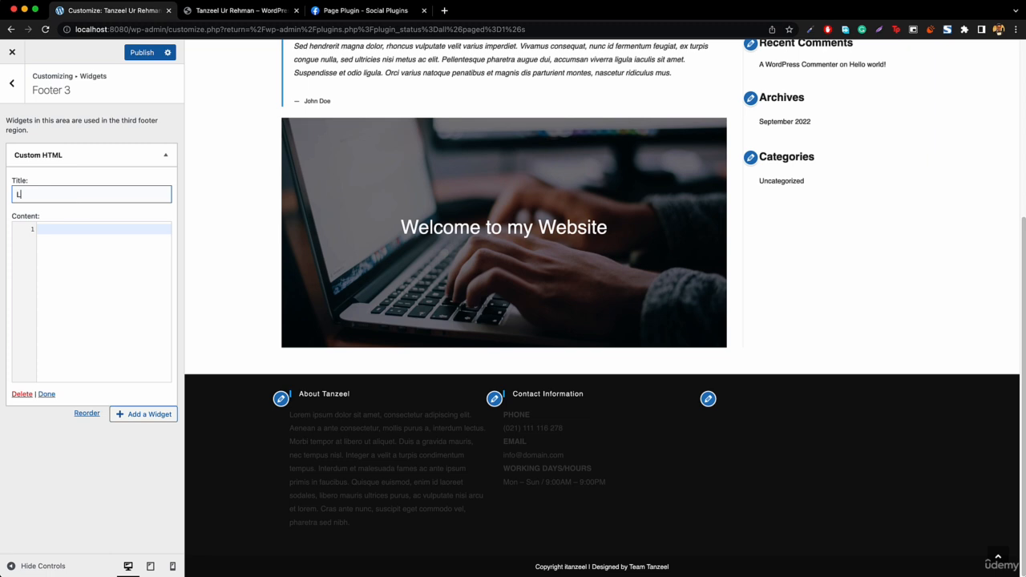
{"action": "type", "text": "Like Us on"}
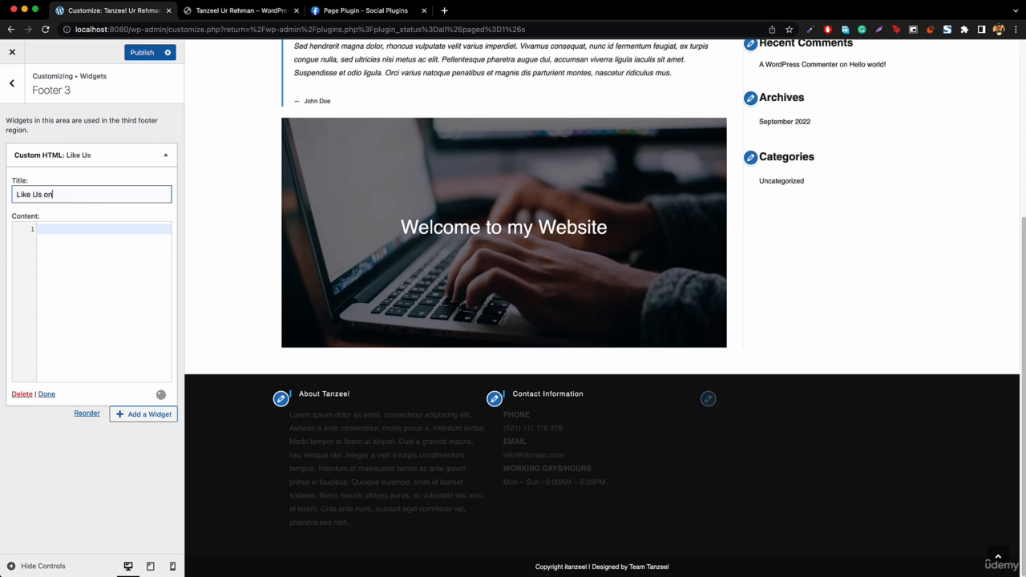
{"action": "type", "text": " Facebook"}
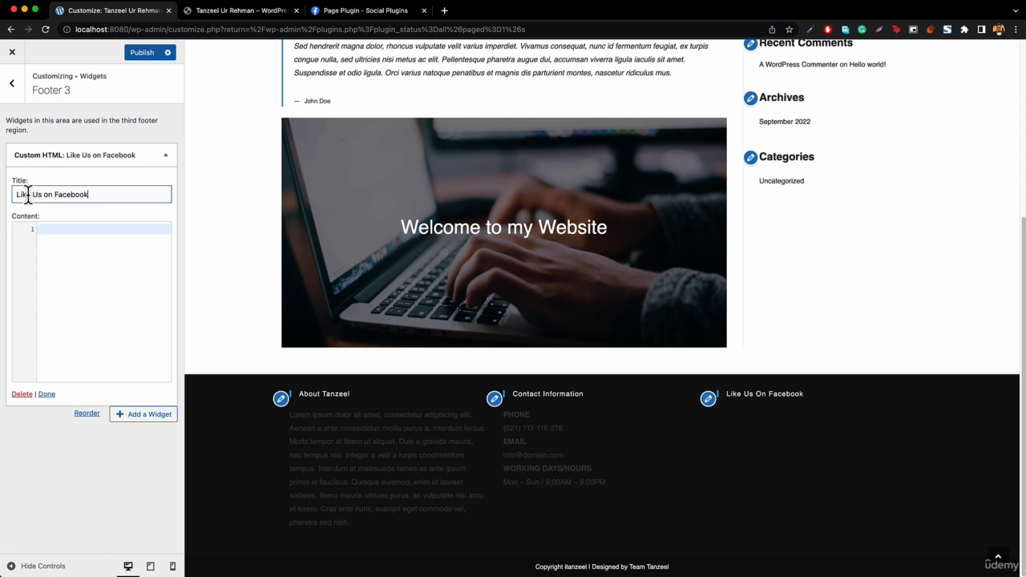
{"action": "type", "text": "Find"}
Copy the Step 1 JavaScript SDK code from the Page Plugin page into the Custom HTML widget's content, ending with a new line
{"action": "left_click", "coordinate": [60, 267]}
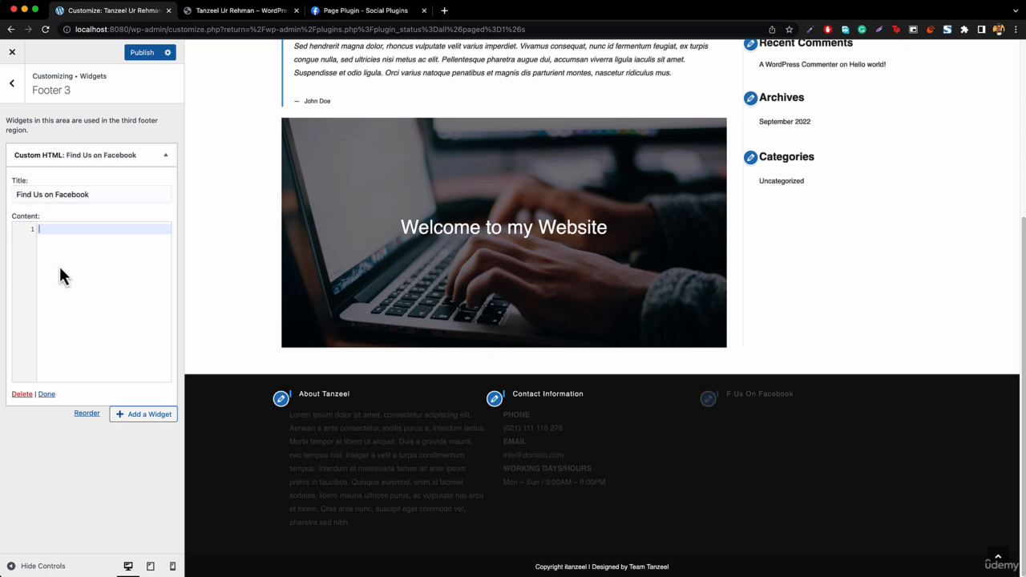
{"action": "left_click", "coordinate": [337, 14]}
{"action": "triple_click", "coordinate": [385, 221]}
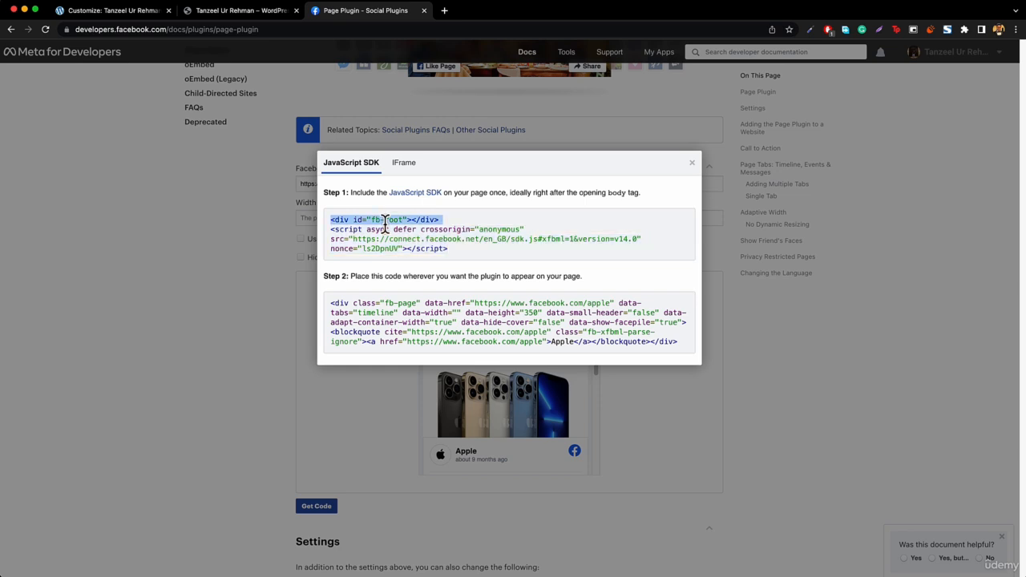
{"action": "key", "text": "super+a"}
{"action": "left_click", "coordinate": [377, 238]}
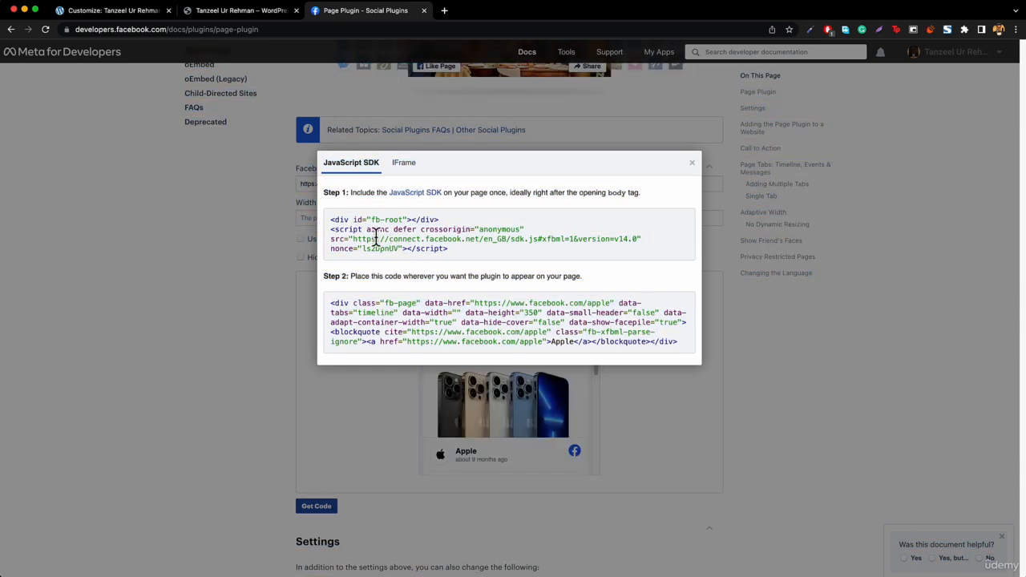
{"action": "left_click_drag", "start_coordinate": [330, 219], "coordinate": [463, 253]}
{"action": "key", "text": "super+c"}
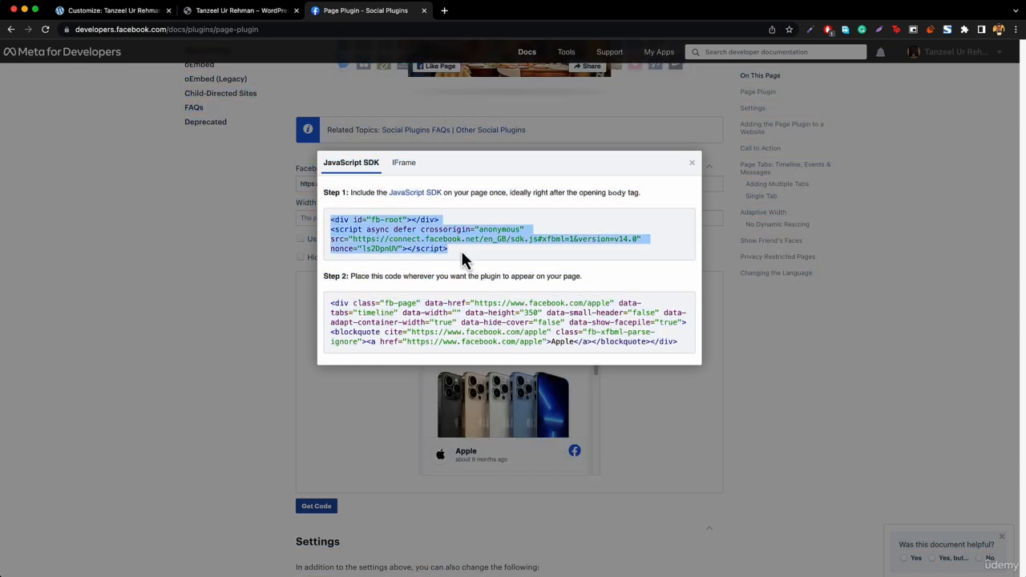
{"action": "left_click", "coordinate": [112, 11]}
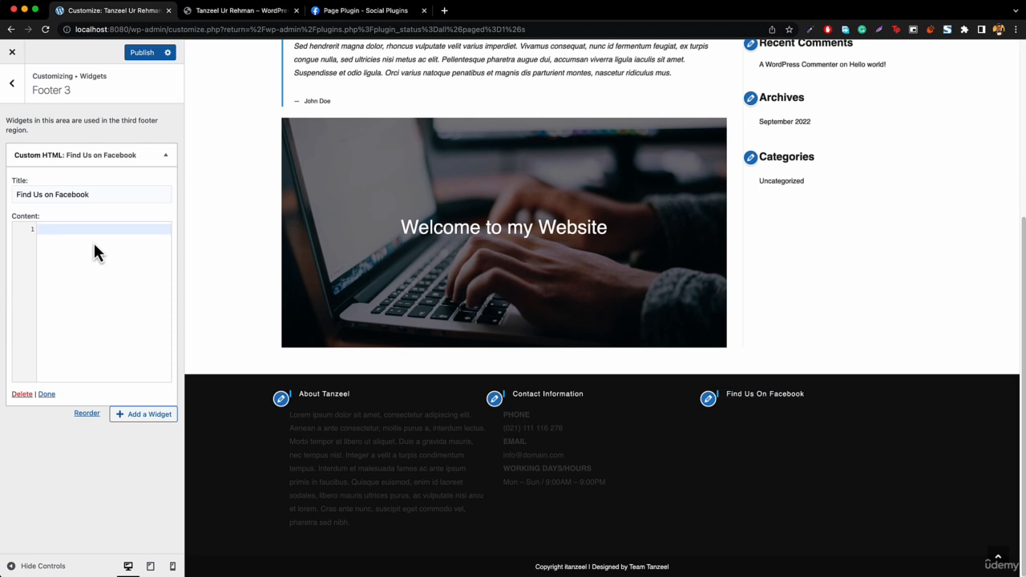
{"action": "key", "text": "super+v"}
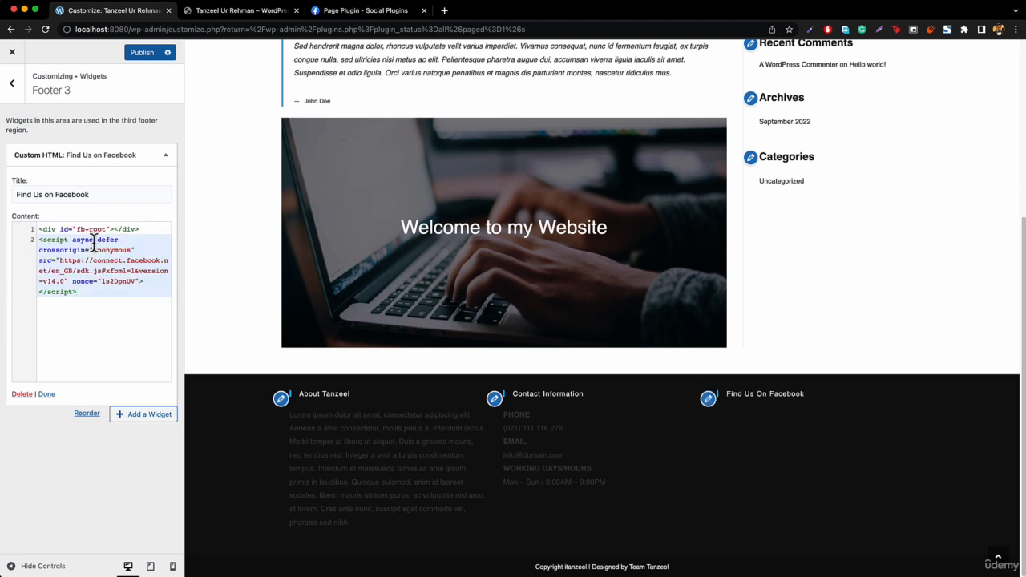
{"action": "key", "text": "Return"}
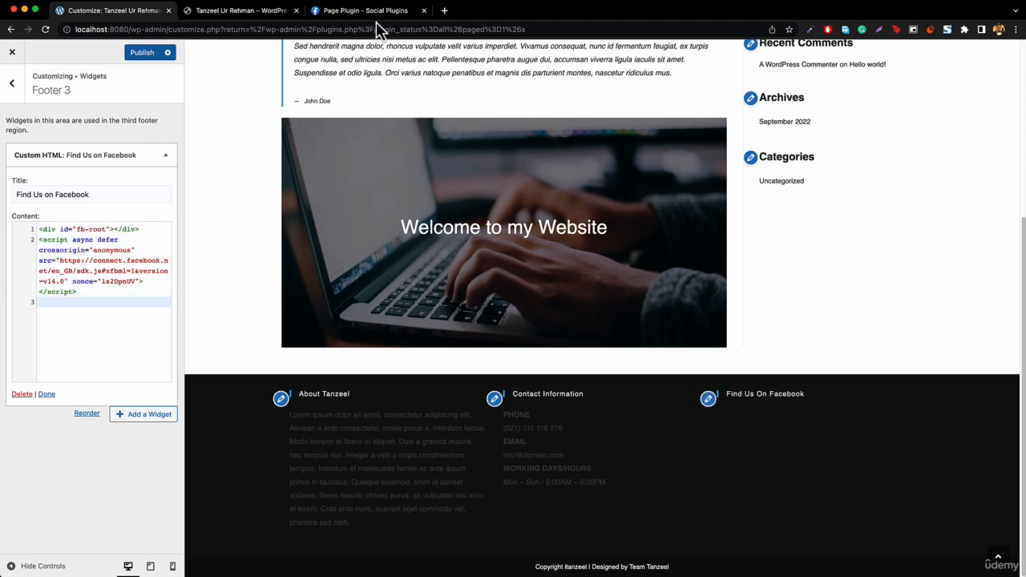
Copy the Step 2 plugin code below the SDK script in the Custom HTML widget and publish the changes
{"action": "left_click", "coordinate": [371, 18]}
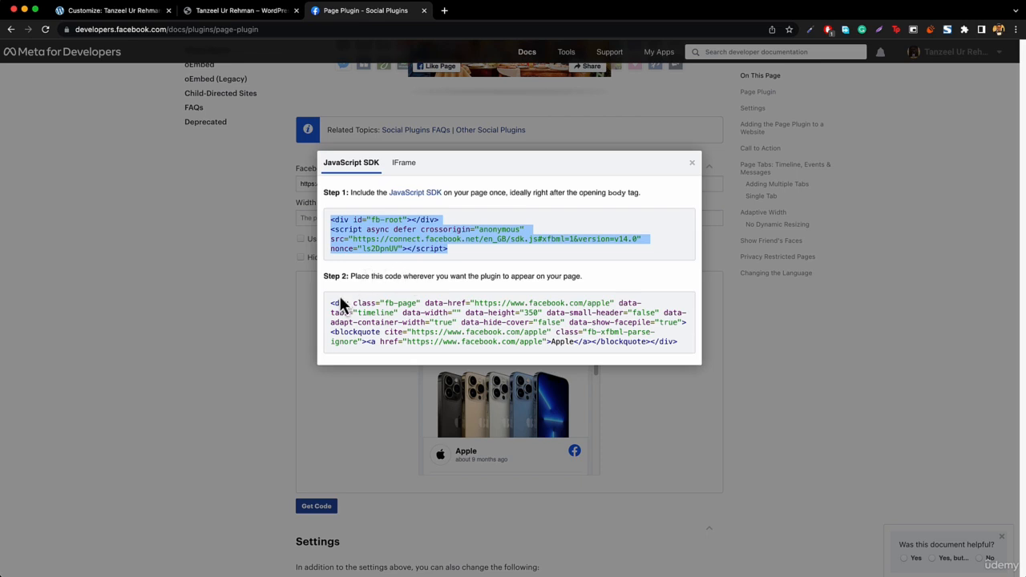
{"action": "left_click_drag", "start_coordinate": [332, 301], "coordinate": [687, 341]}
{"action": "key", "text": "super+c"}
{"action": "left_click", "coordinate": [118, 11]}
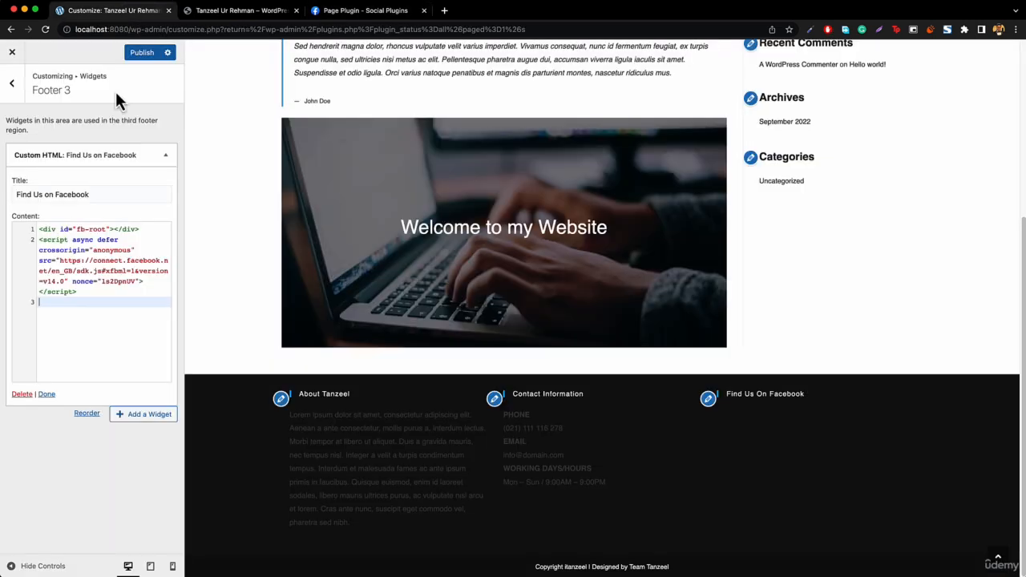
{"action": "key", "text": "super+v"}
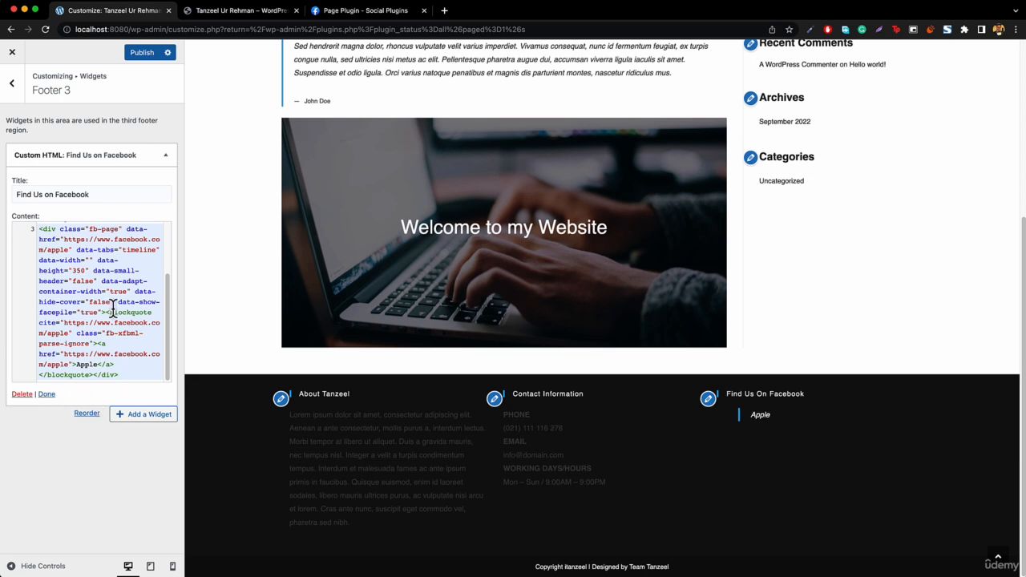
{"action": "left_click", "coordinate": [145, 53]}
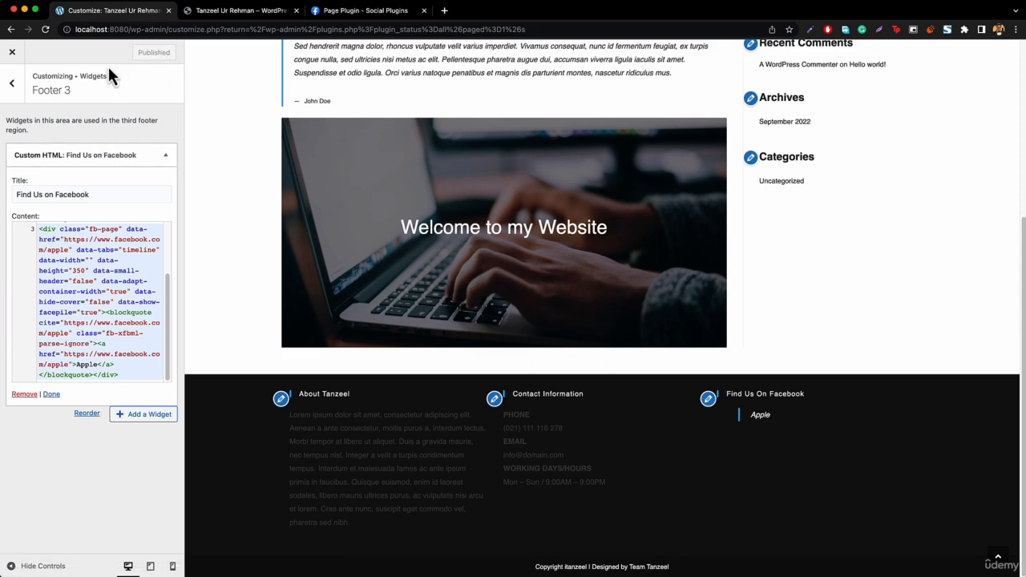
Close the customizer, visit the live site and examine the footer's three columns and the readability of their text
{"action": "left_click", "coordinate": [11, 57]}
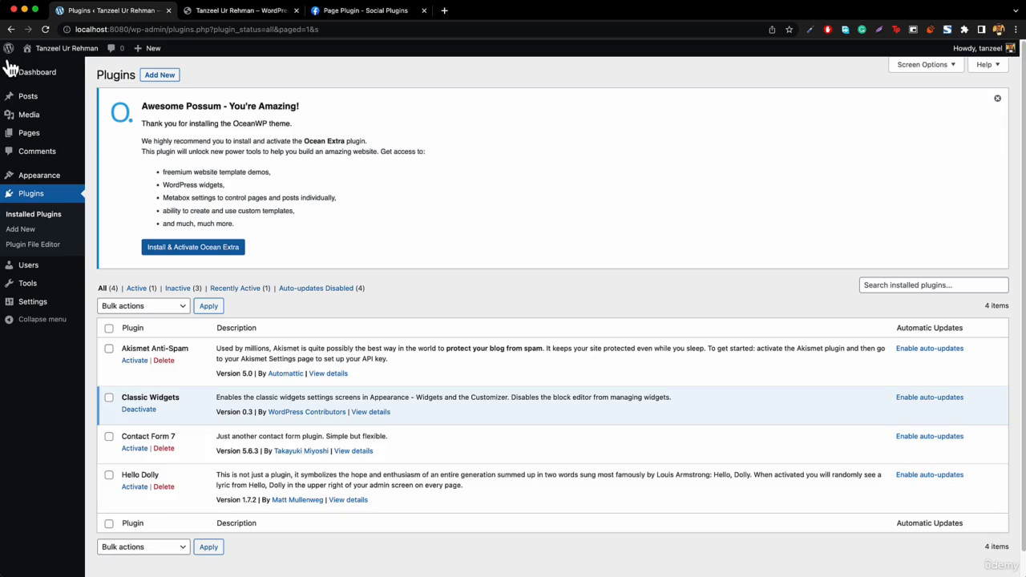
{"action": "mouse_move", "coordinate": [69, 51]}
{"action": "left_click", "coordinate": [40, 75]}
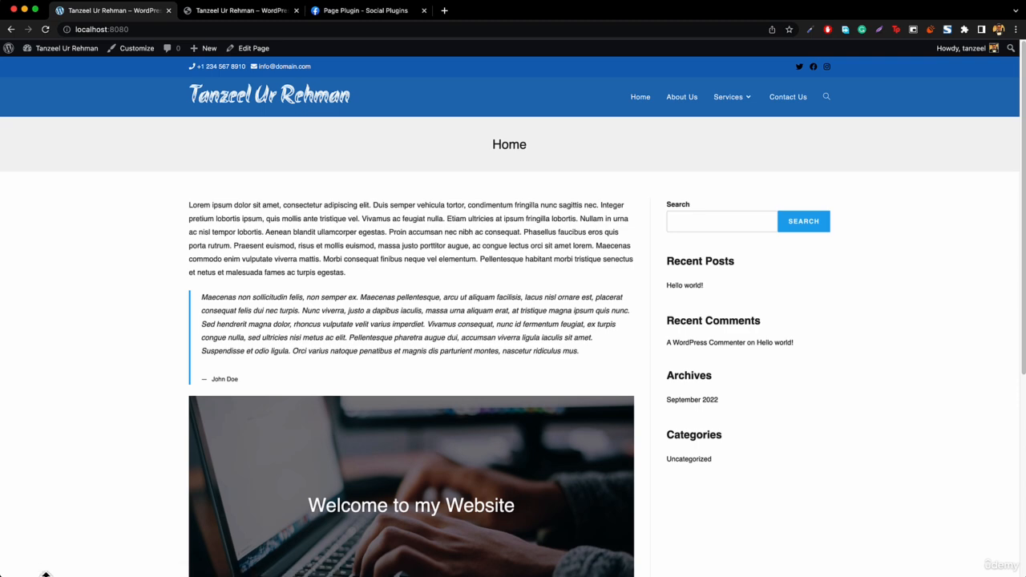
{"action": "scroll", "coordinate": [481, 233], "scroll_direction": "down", "scroll_amount": 5}
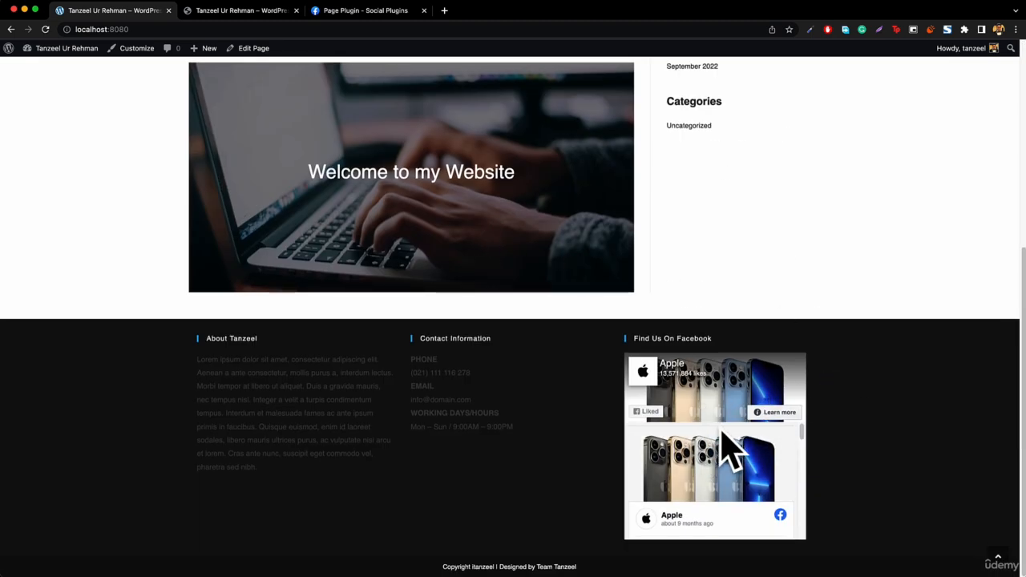
{"action": "left_click_drag", "start_coordinate": [189, 359], "coordinate": [425, 429]}
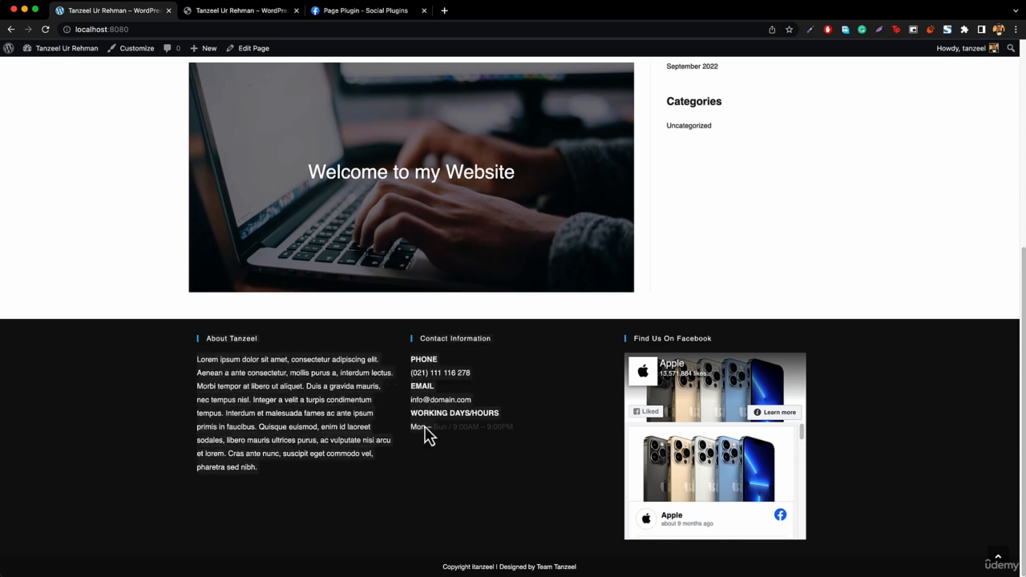
{"action": "left_click", "coordinate": [470, 441]}
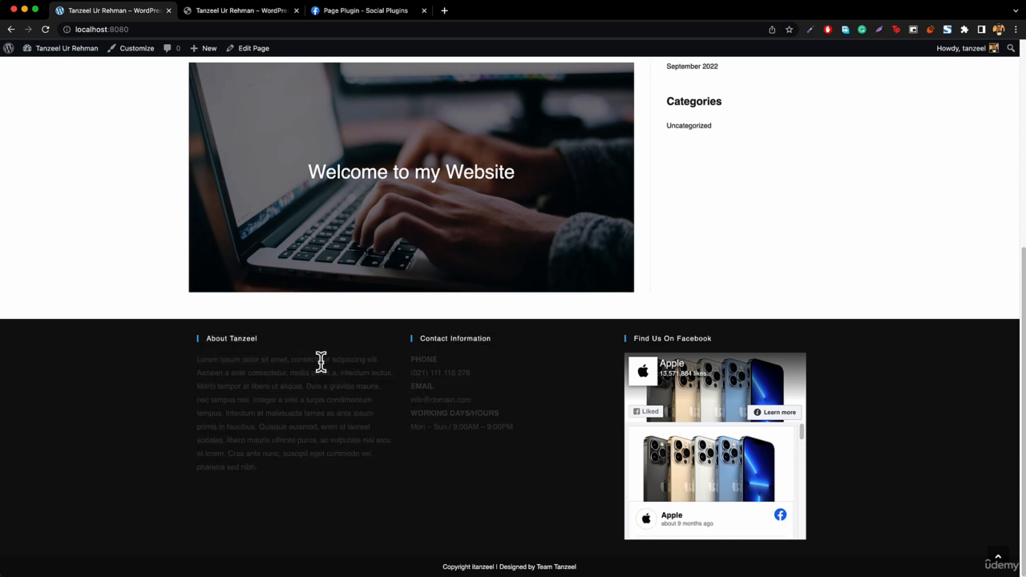
Reopen the customizer and set the Footer Widgets text color to white (#ffffff)
{"action": "left_click", "coordinate": [128, 50]}
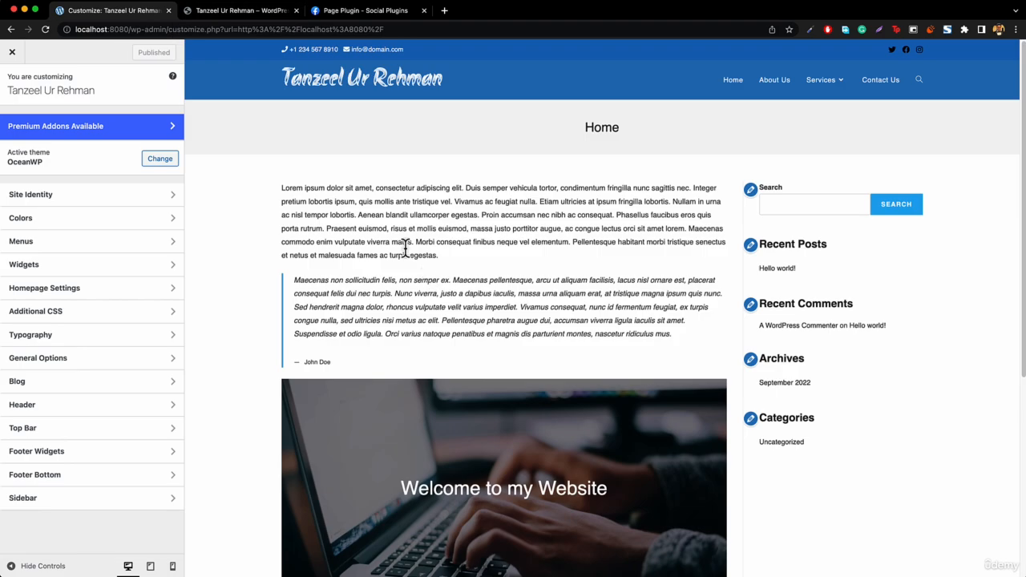
{"action": "scroll", "coordinate": [469, 241], "scroll_direction": "down", "scroll_amount": 5}
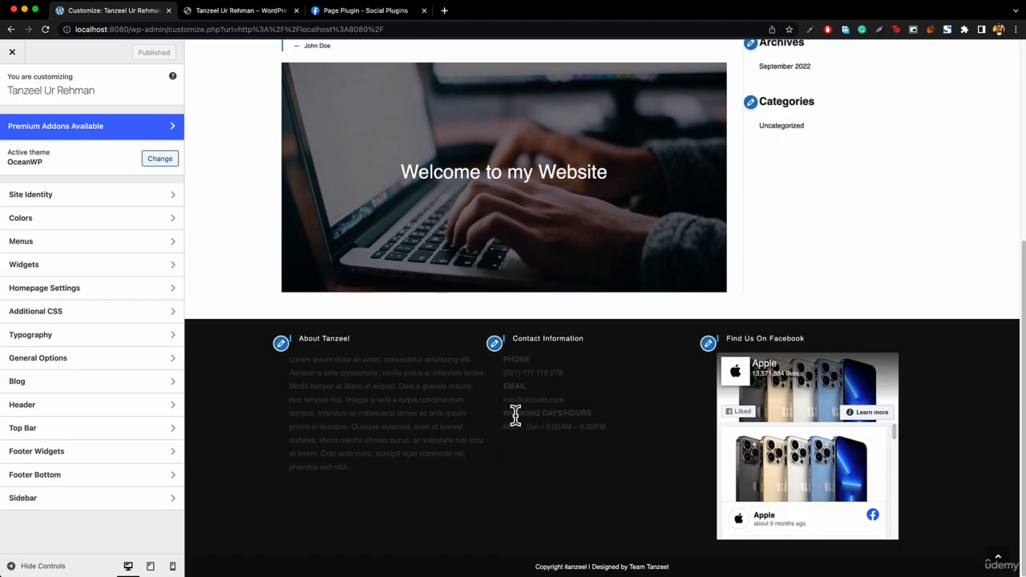
{"action": "left_click", "coordinate": [70, 455]}
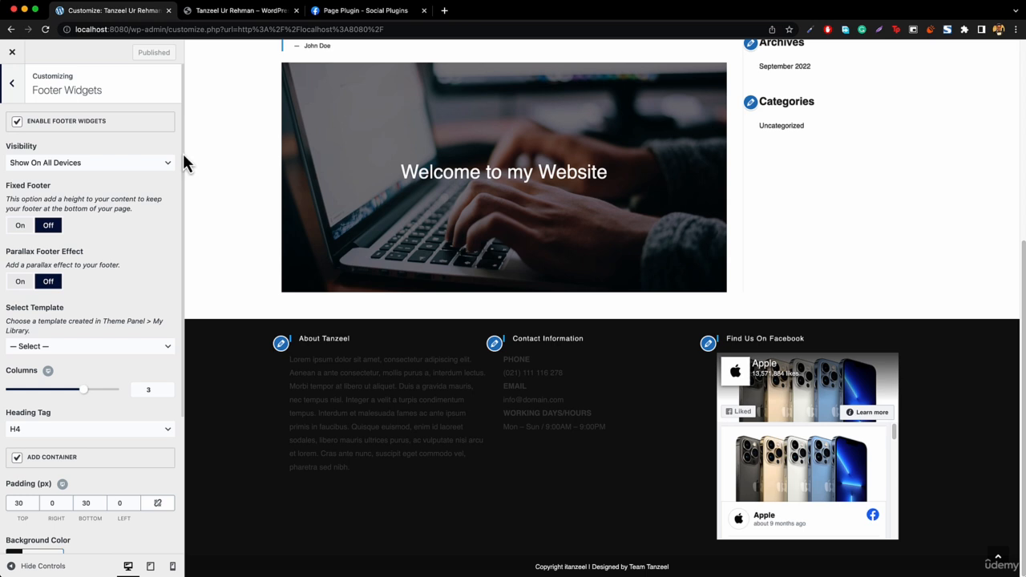
{"action": "scroll", "coordinate": [135, 321], "scroll_direction": "down", "scroll_amount": 5}
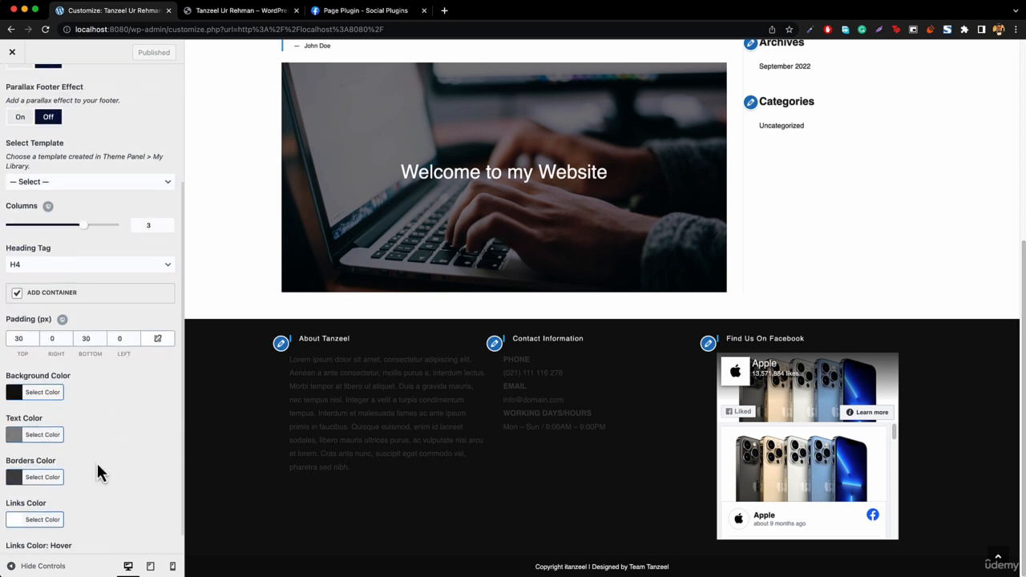
{"action": "scroll", "coordinate": [40, 445], "scroll_direction": "down", "scroll_amount": 1}
{"action": "left_click", "coordinate": [38, 410]}
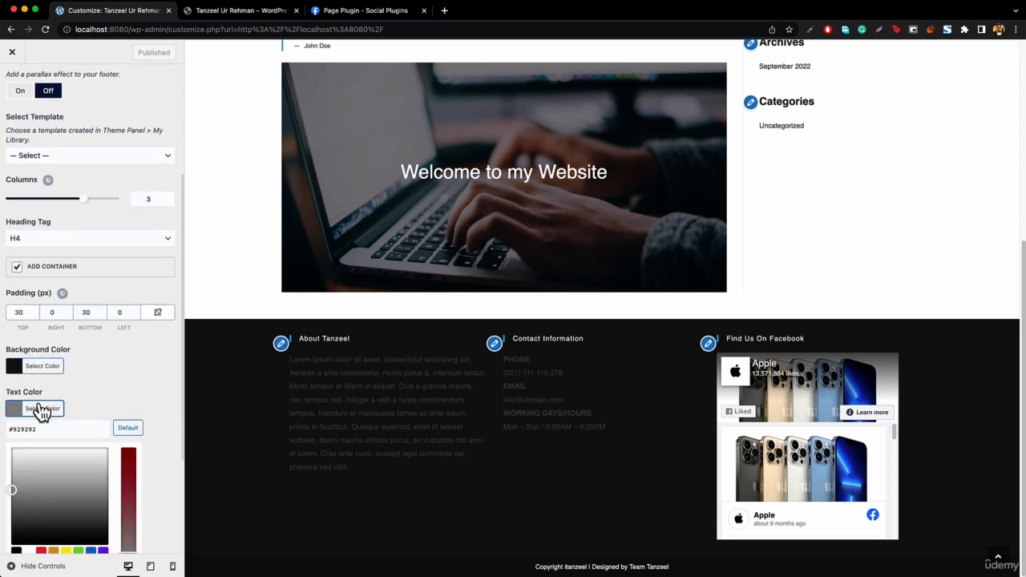
{"action": "scroll", "coordinate": [64, 533], "scroll_direction": "down", "scroll_amount": 1}
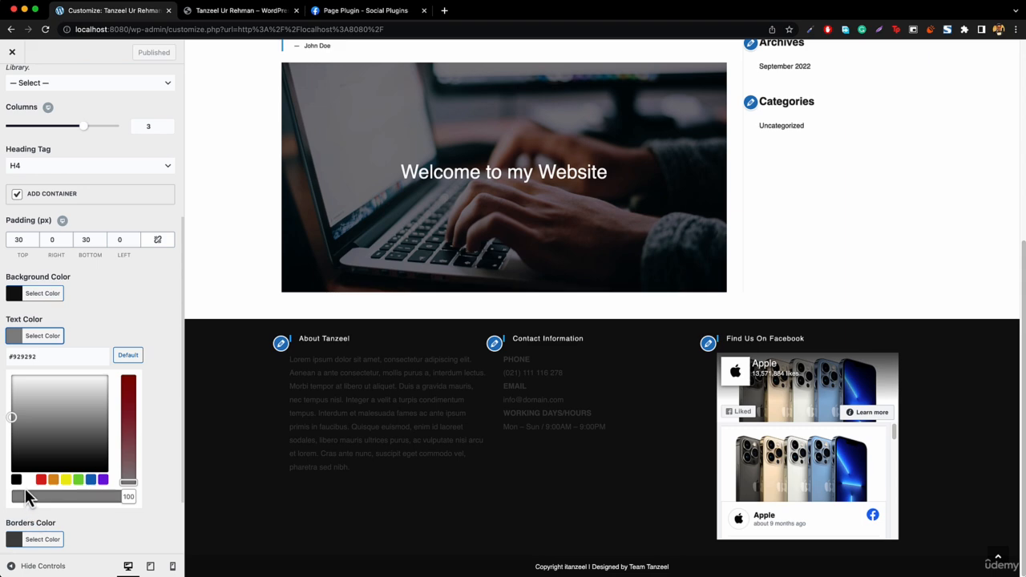
{"action": "left_click", "coordinate": [28, 481]}
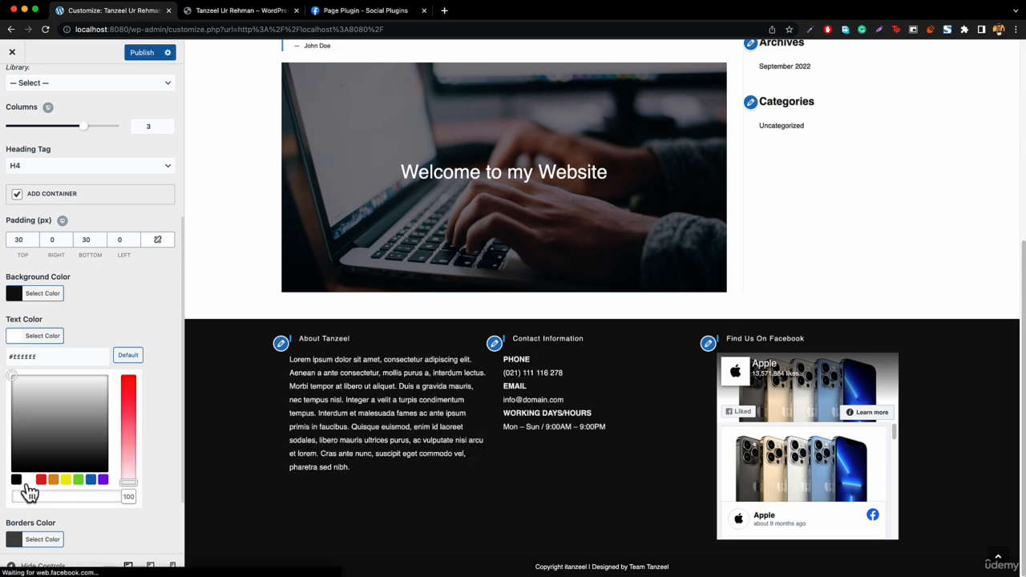
{"action": "left_click", "coordinate": [35, 337]}
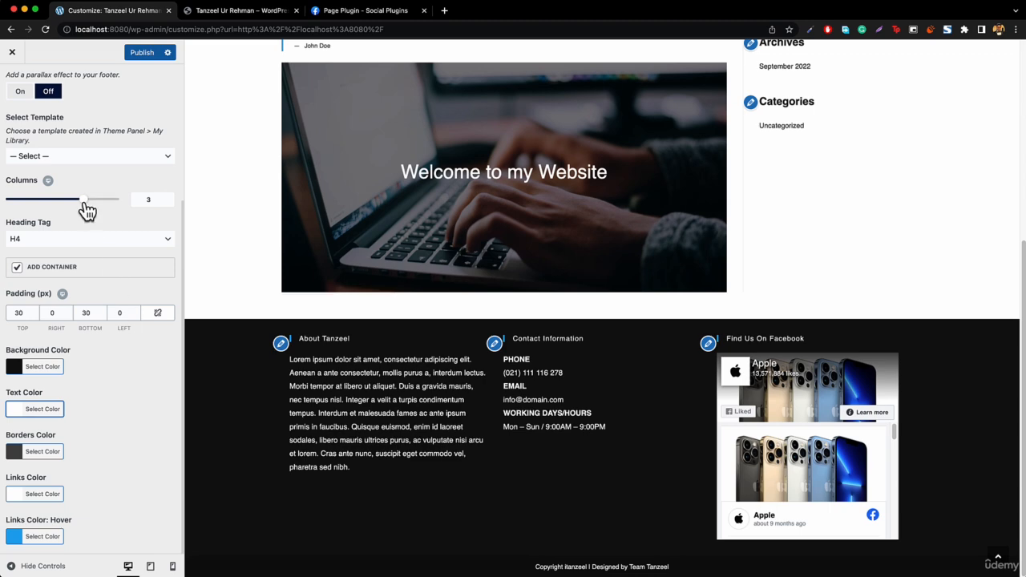
Set the number of footer widget columns to 4
{"action": "left_click_drag", "start_coordinate": [84, 200], "coordinate": [119, 201]}
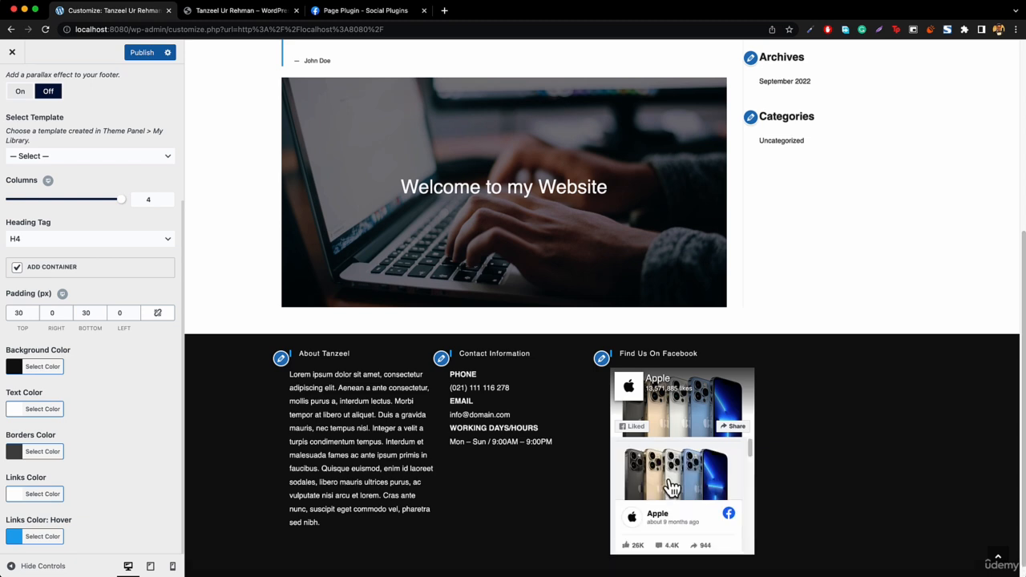
Open the Footer 4 widget area in the Widgets settings and view the footer columns in the preview
{"action": "scroll", "coordinate": [64, 132], "scroll_direction": "up", "scroll_amount": 5}
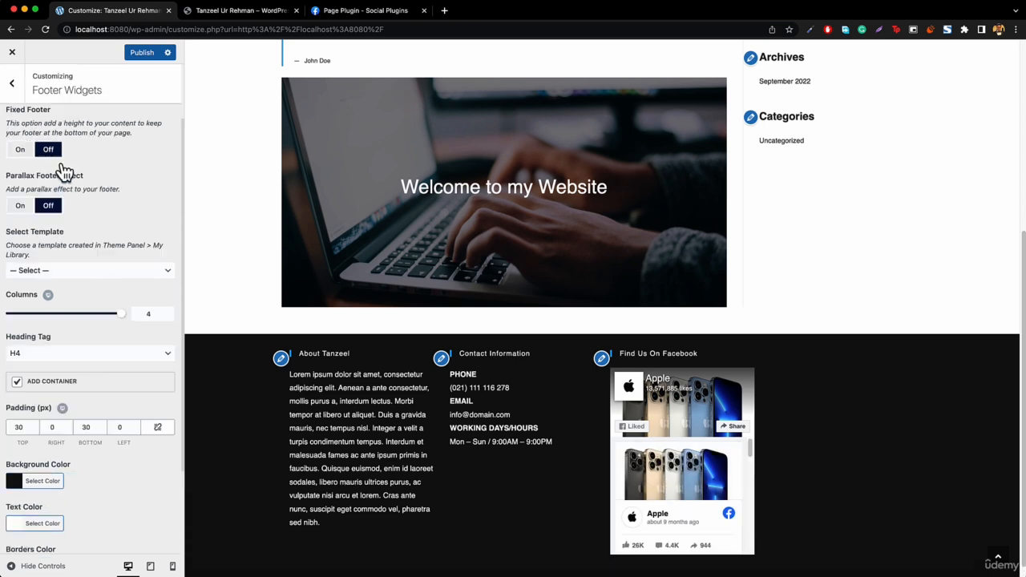
{"action": "left_click", "coordinate": [17, 87]}
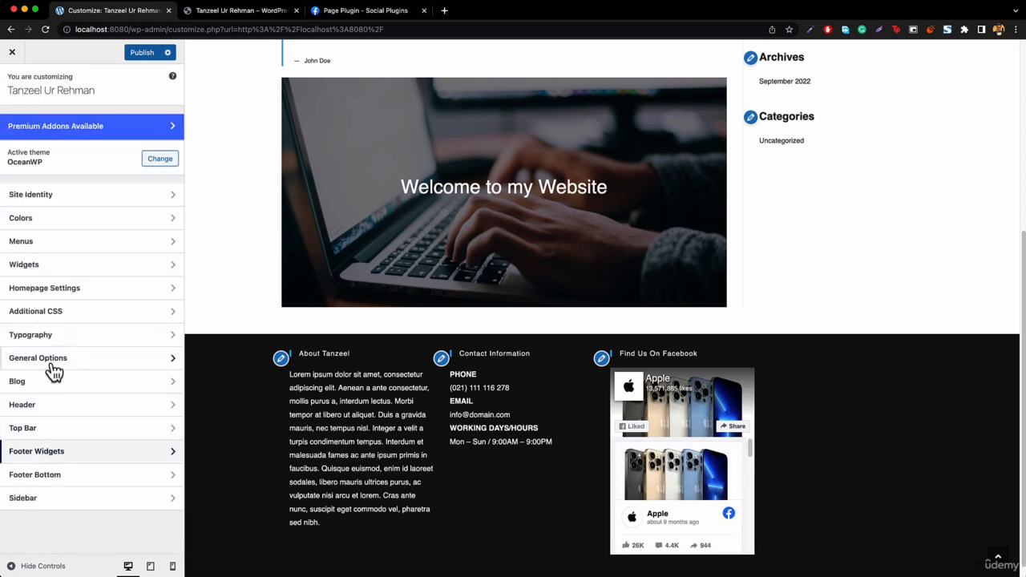
{"action": "left_click", "coordinate": [38, 268]}
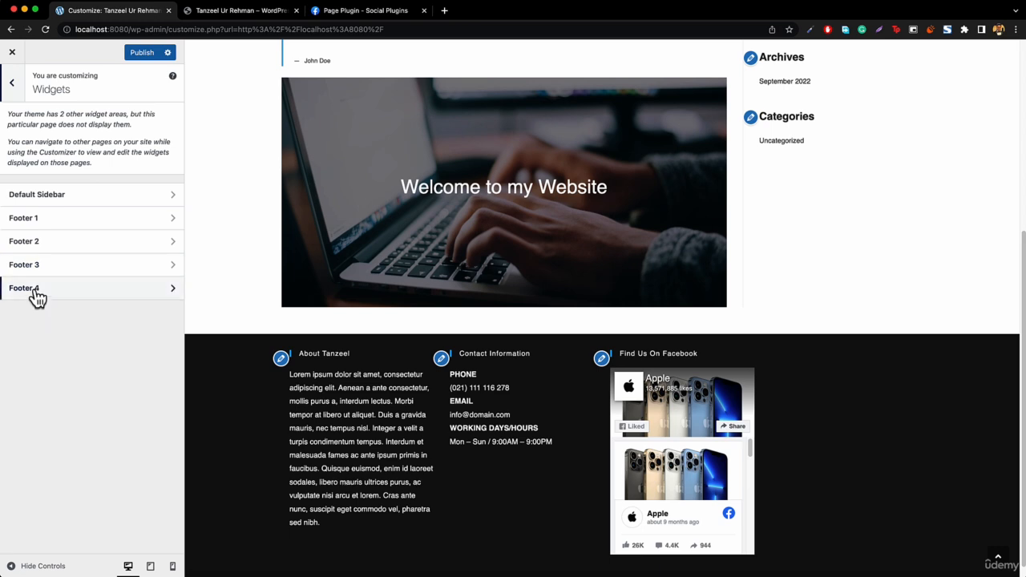
{"action": "left_click", "coordinate": [36, 292]}
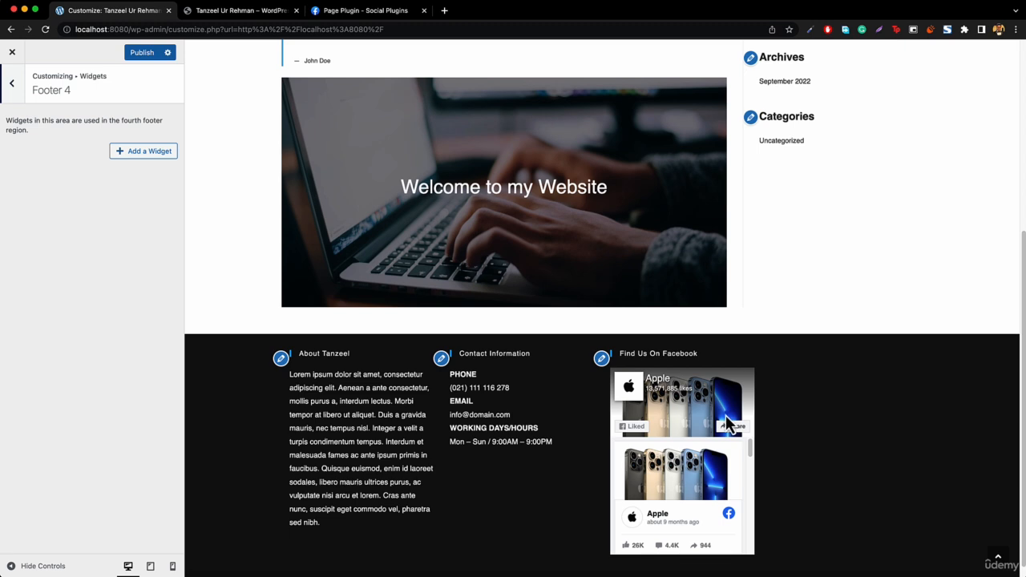
{"action": "scroll", "coordinate": [312, 373], "scroll_direction": "down", "scroll_amount": 1}
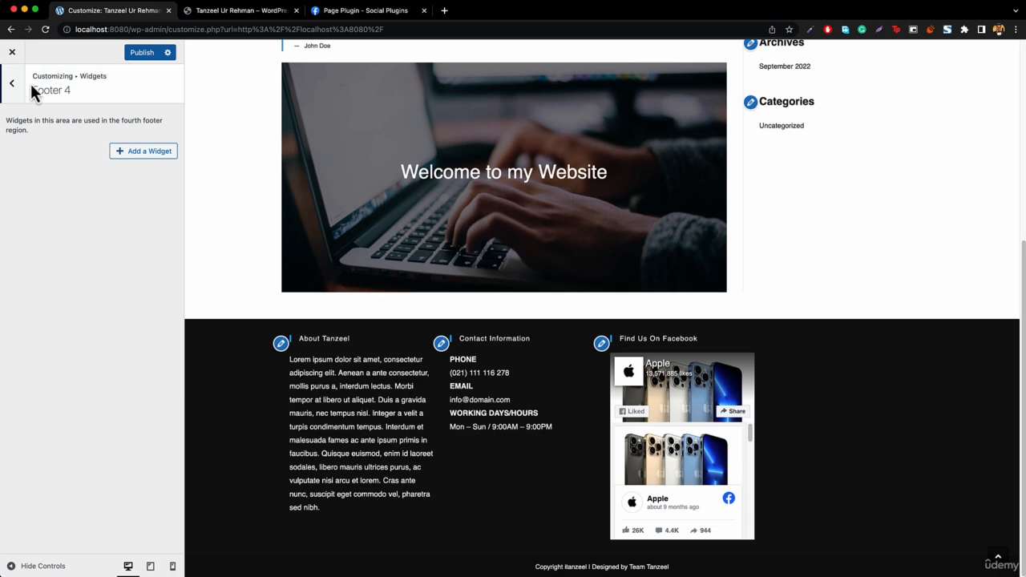
Review the home page preview from header to footer, then publish the footer changes and close the customizer
{"action": "scroll", "coordinate": [445, 288], "scroll_direction": "up", "scroll_amount": 10}
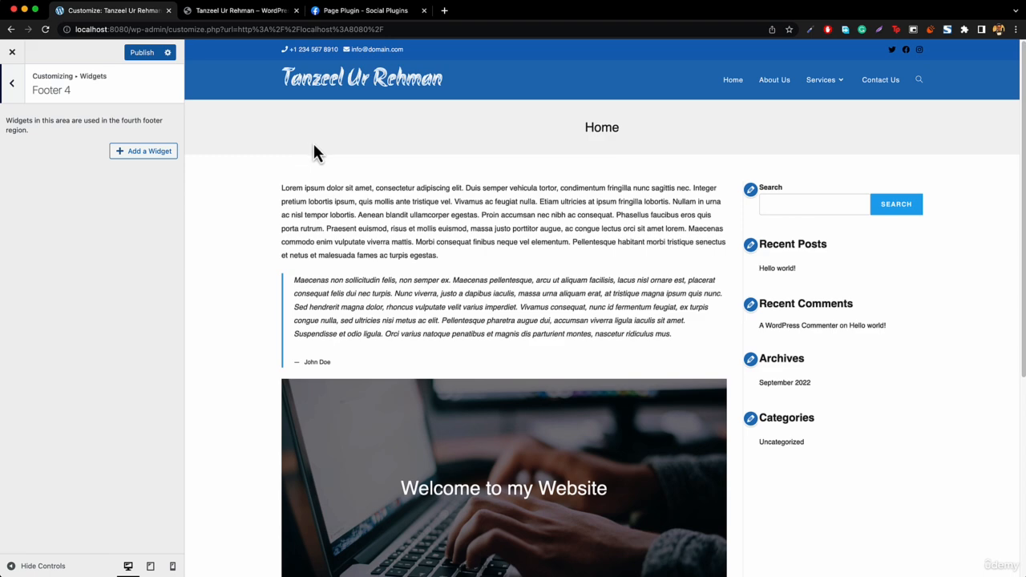
{"action": "scroll", "coordinate": [377, 225], "scroll_direction": "down", "scroll_amount": 5}
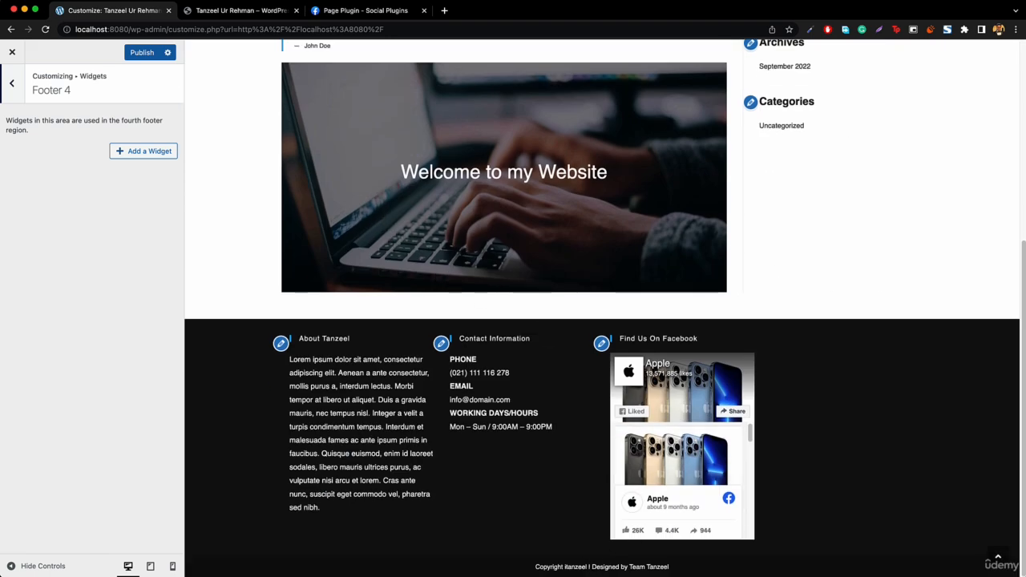
{"action": "scroll", "coordinate": [469, 361], "scroll_direction": "up", "scroll_amount": 5}
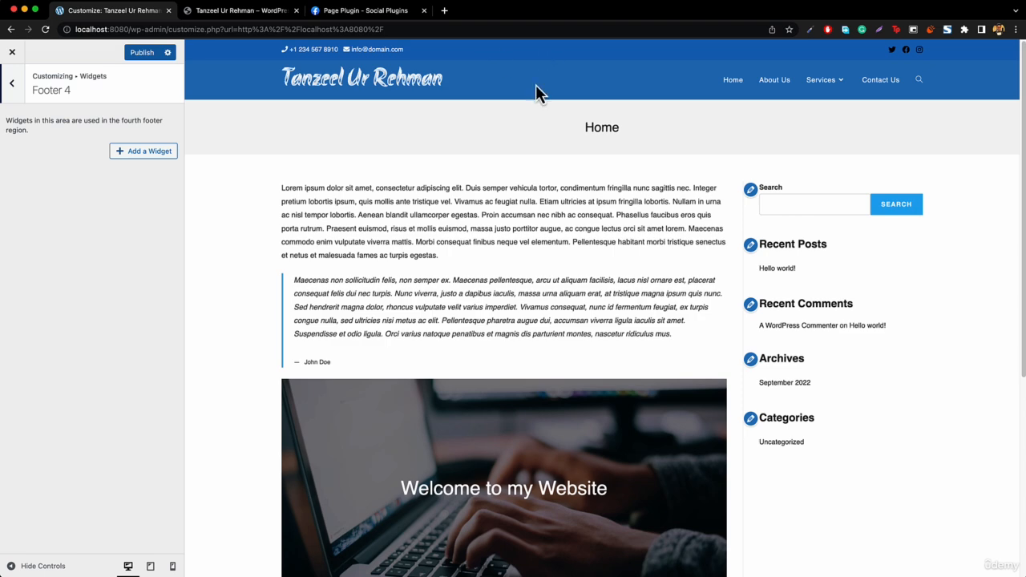
{"action": "scroll", "coordinate": [529, 161], "scroll_direction": "down", "scroll_amount": 5}
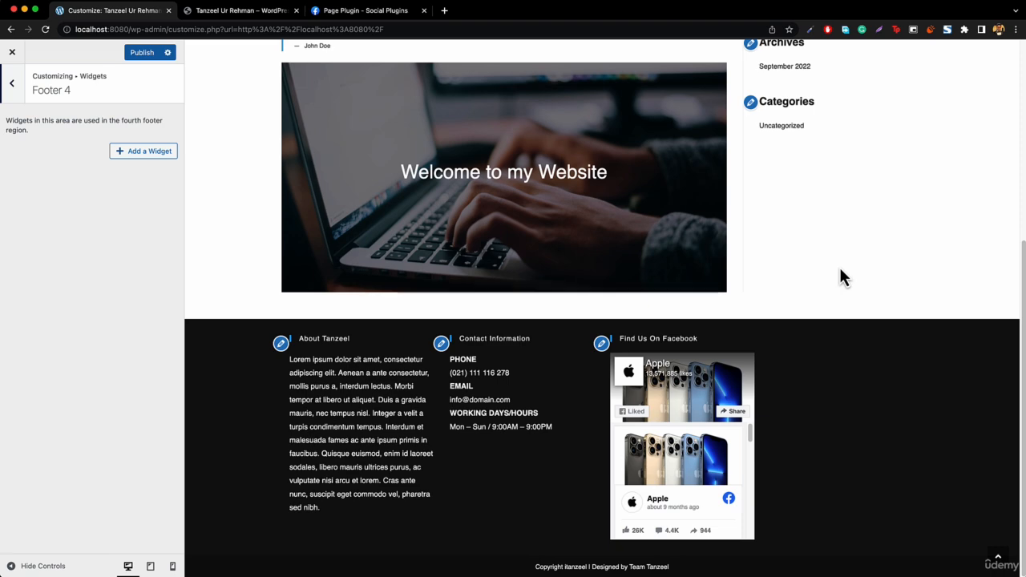
{"action": "scroll", "coordinate": [842, 265], "scroll_direction": "up", "scroll_amount": 4}
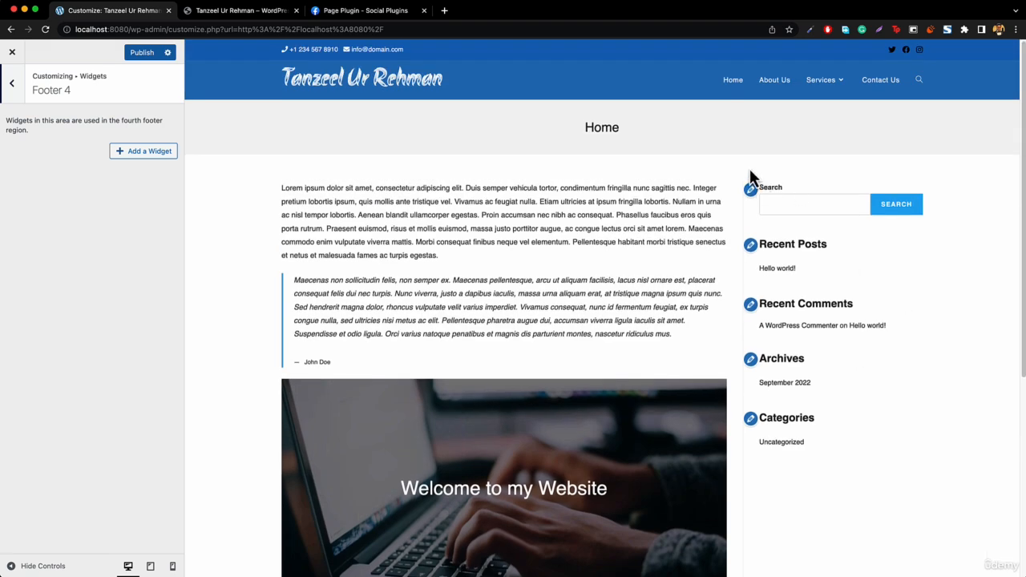
{"action": "left_click", "coordinate": [132, 52]}
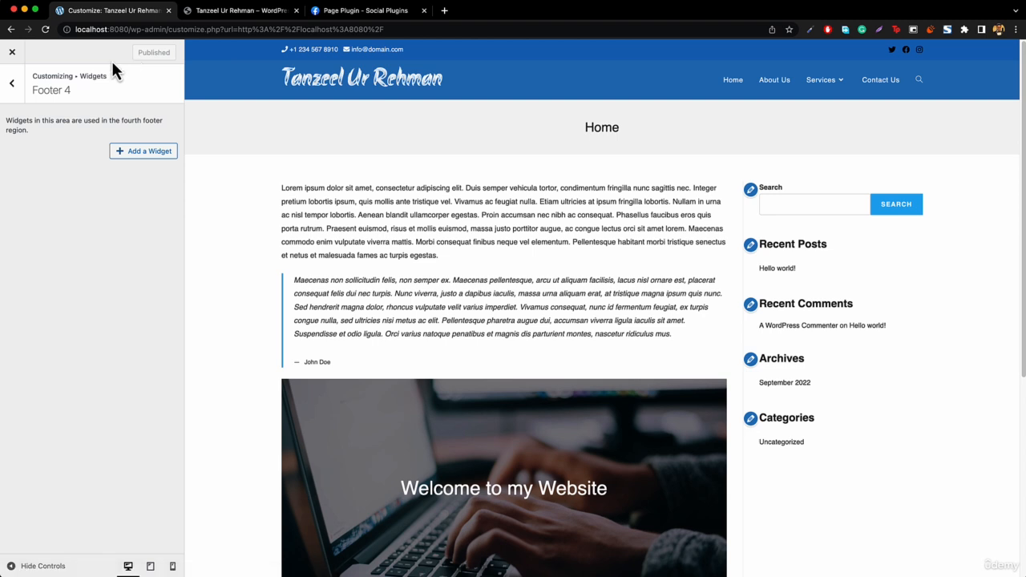
{"action": "left_click", "coordinate": [11, 53]}
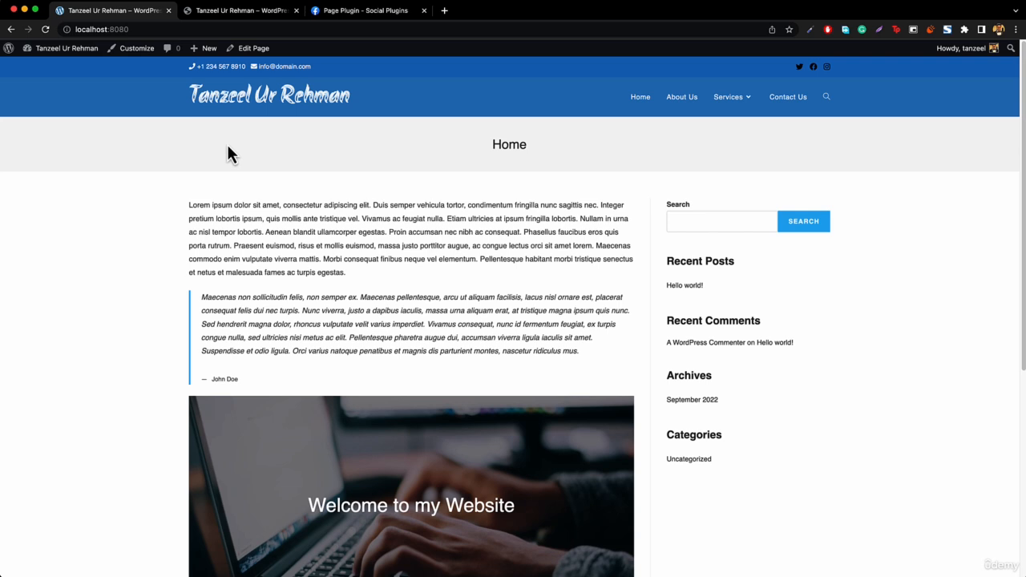
Switch to the live reference website in the other browser tab and look over its home page sections
{"action": "left_click", "coordinate": [243, 17]}
{"action": "scroll", "coordinate": [285, 282], "scroll_direction": "up", "scroll_amount": 20}
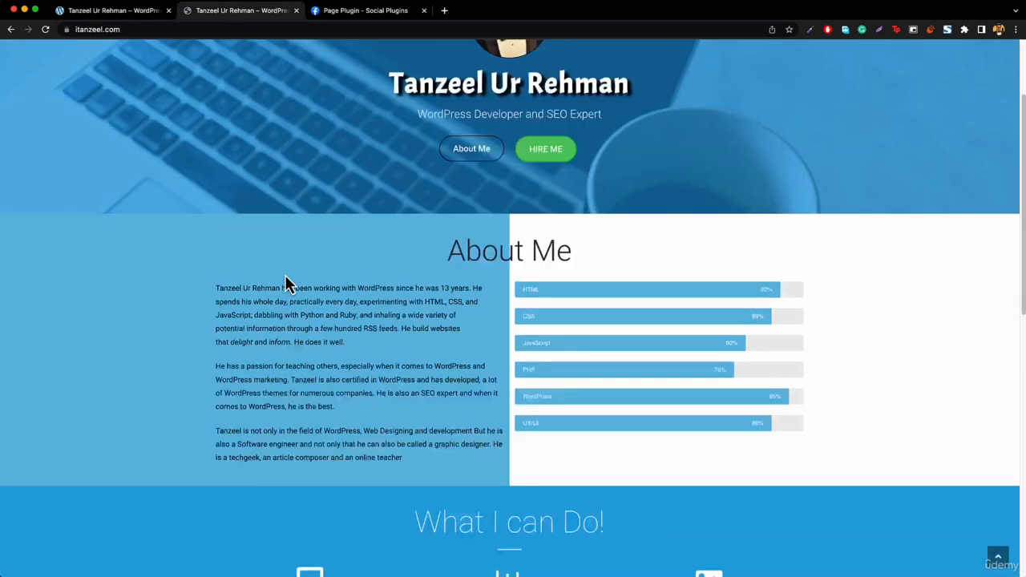